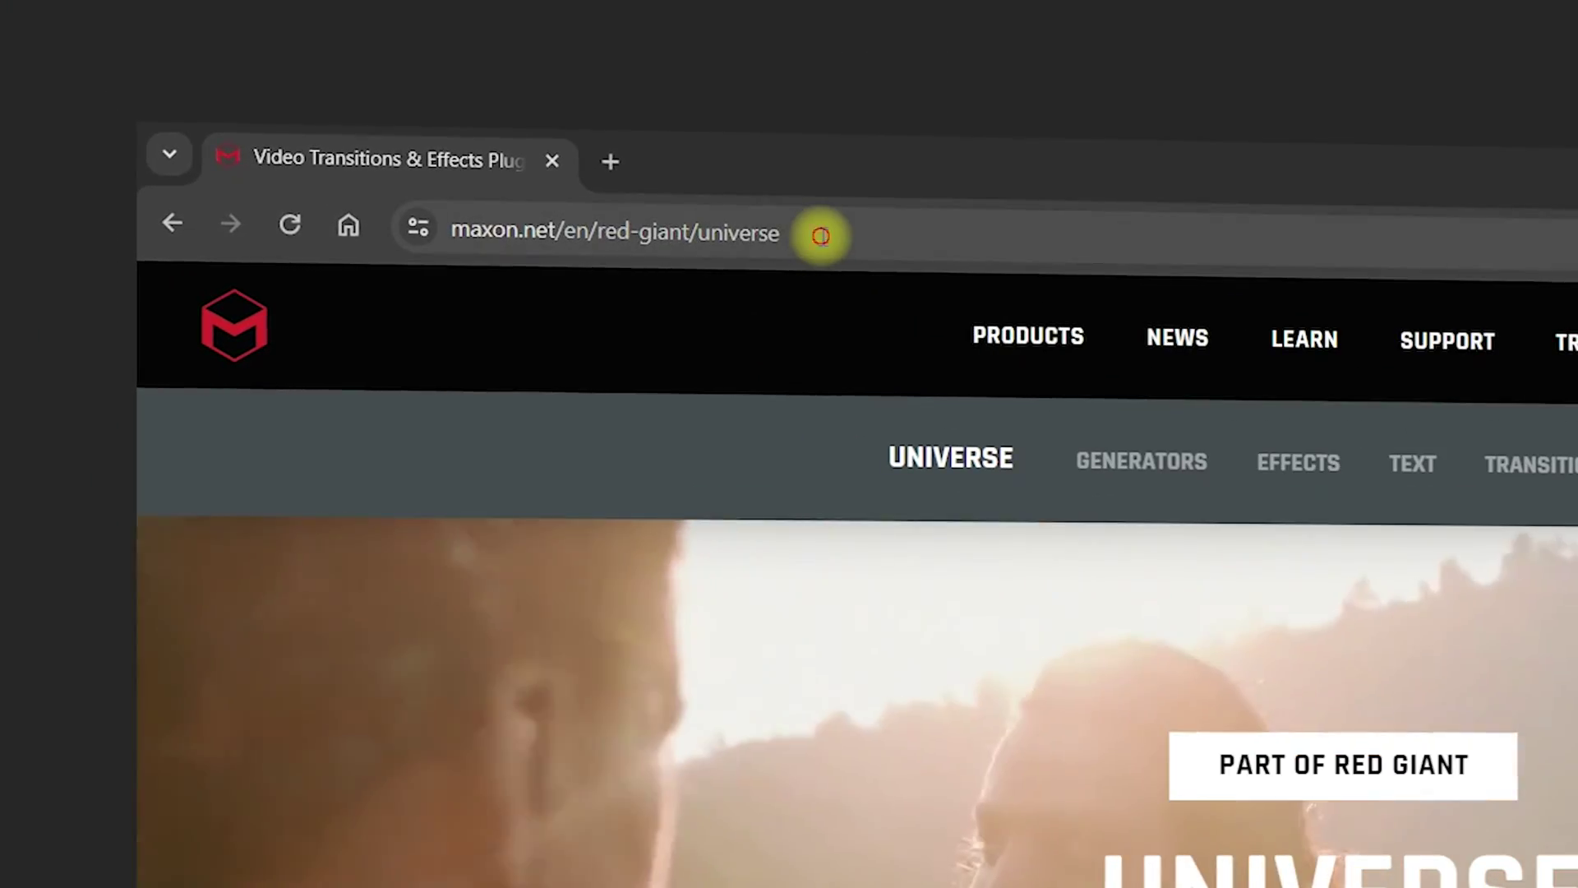
- Go from the Universe trial page through More Installers and Downloads to maxon.net/en/downloads
click(460, 230)
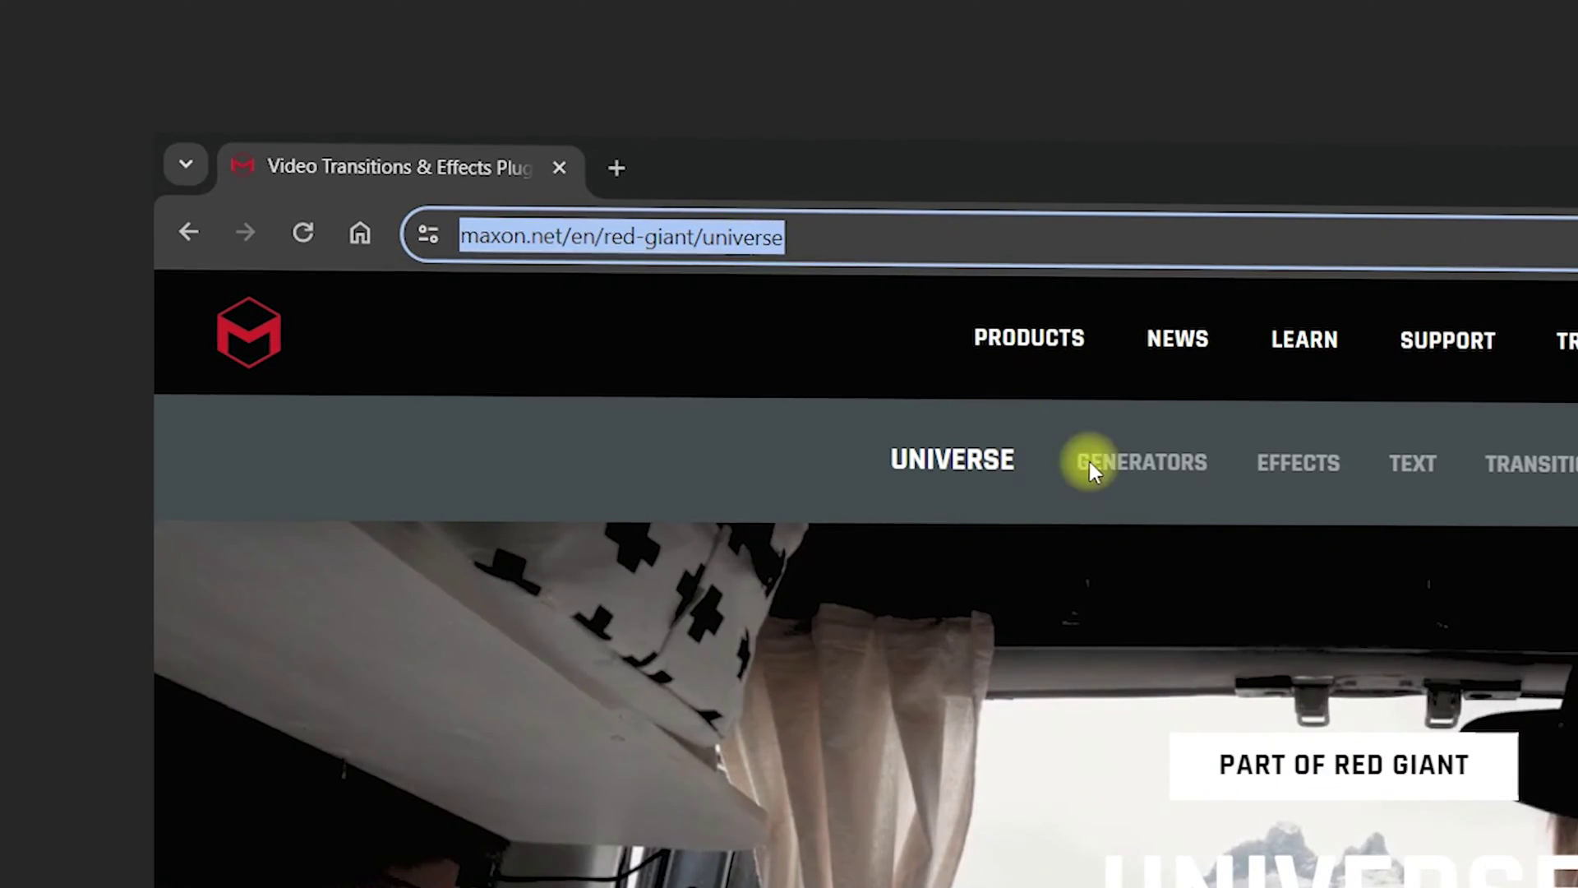
click(1556, 718)
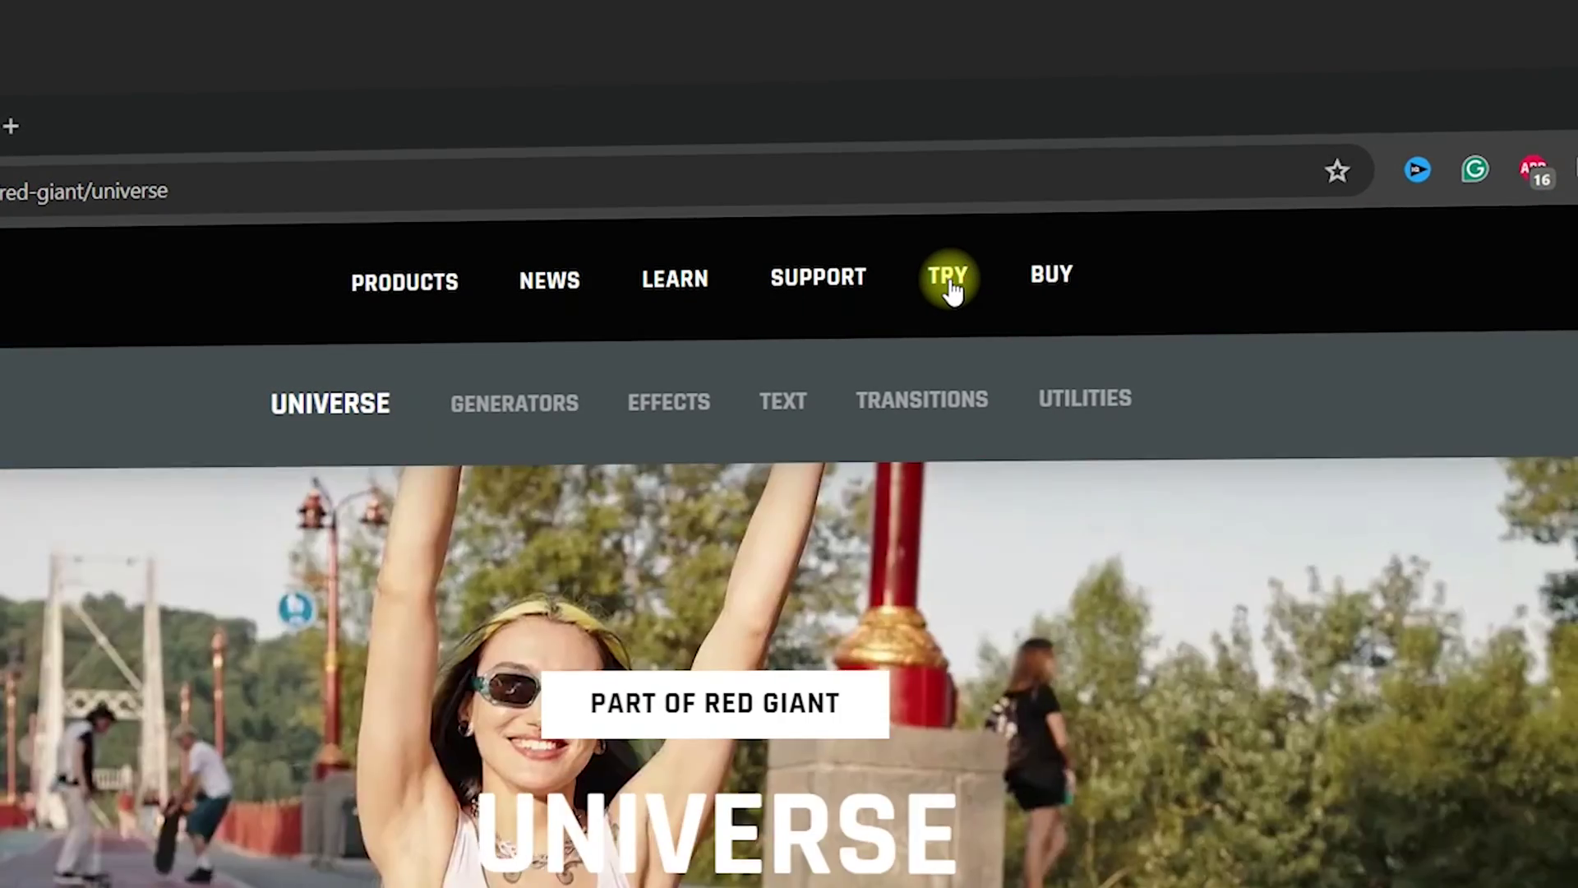
click(945, 279)
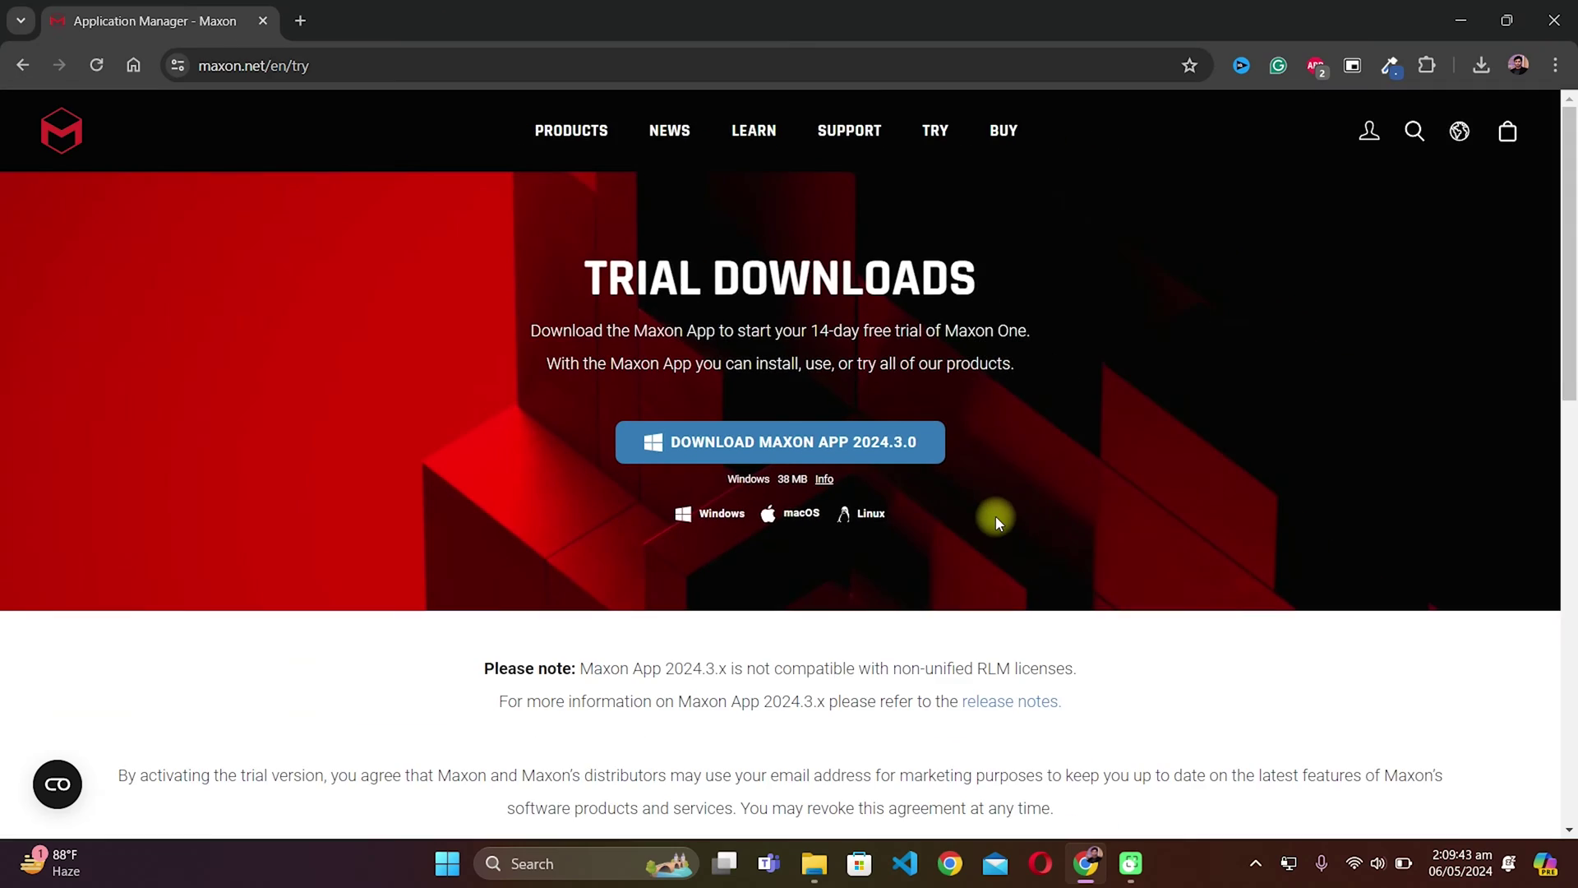
scroll(1101, 730, down, 10)
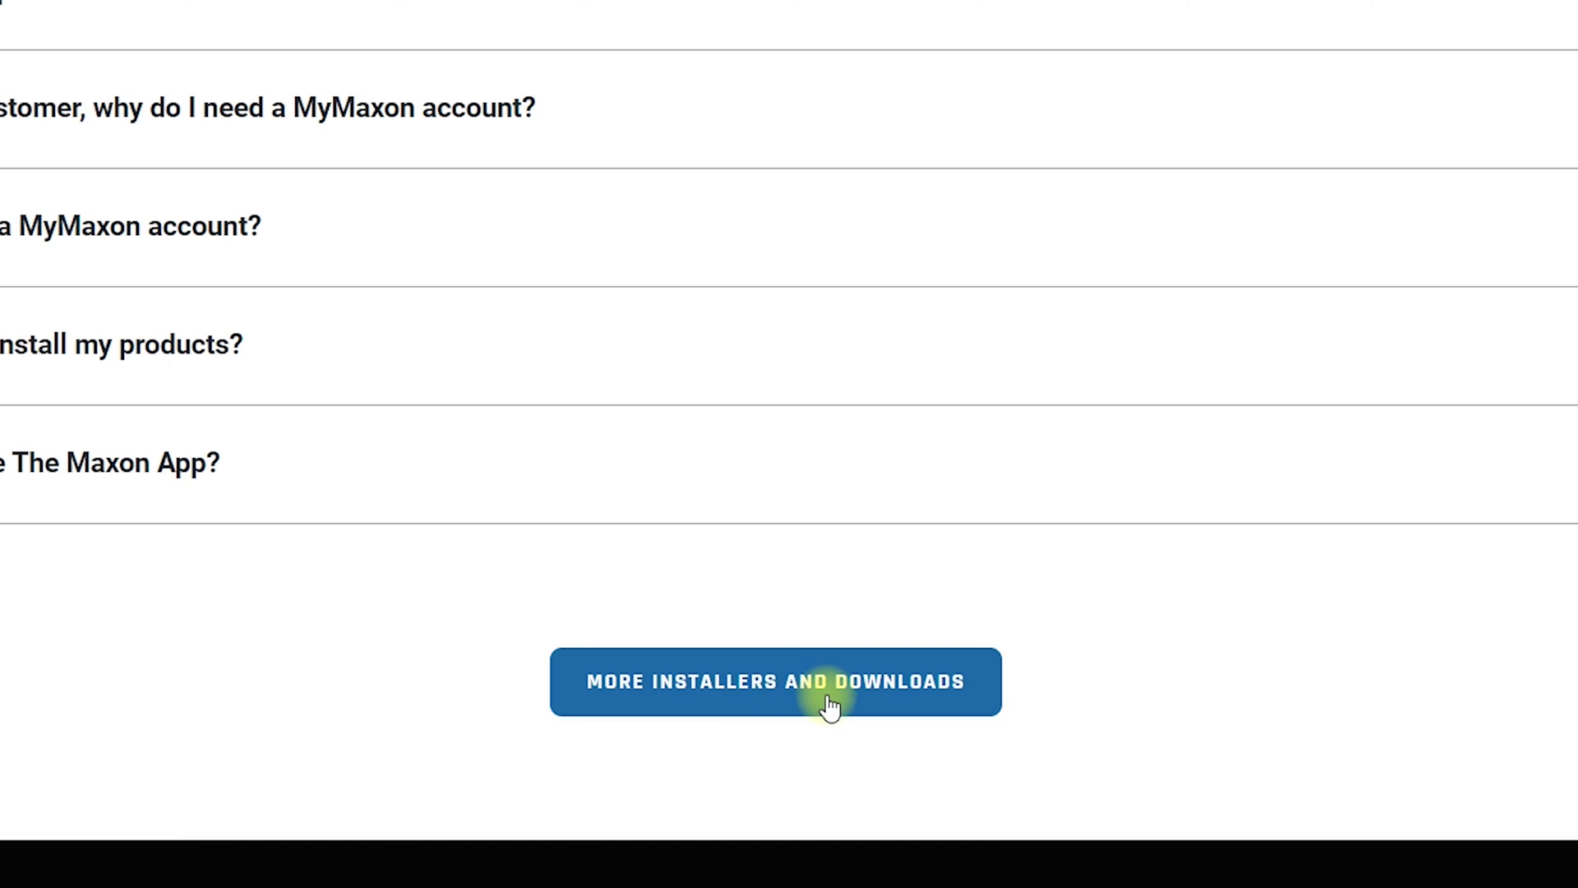
click(872, 707)
scroll(545, 480, down, 5)
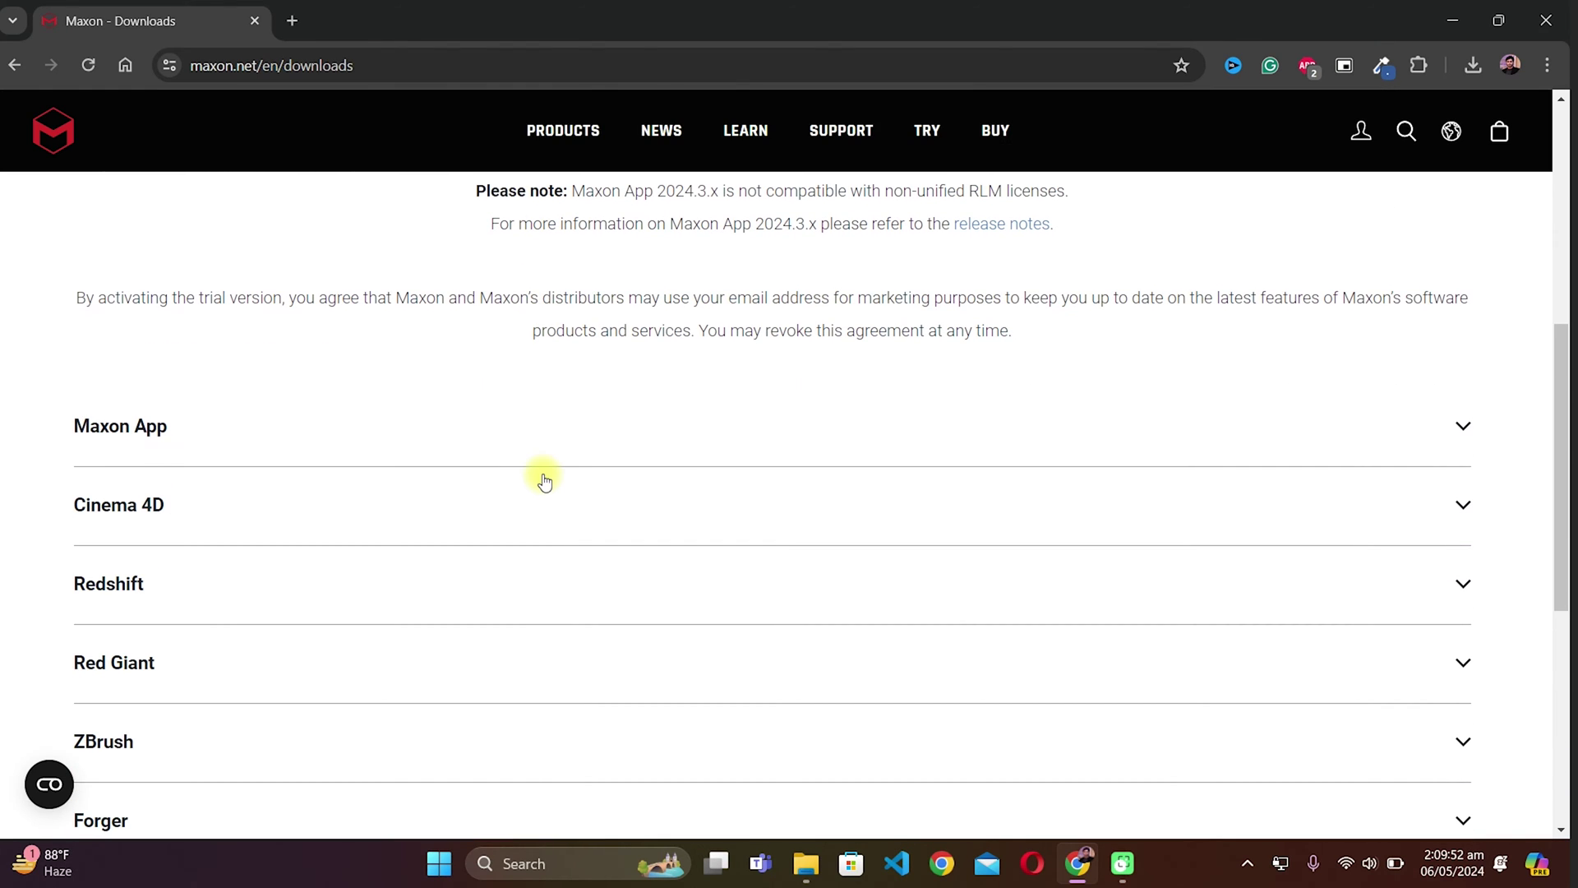
scroll(544, 480, down, 1)
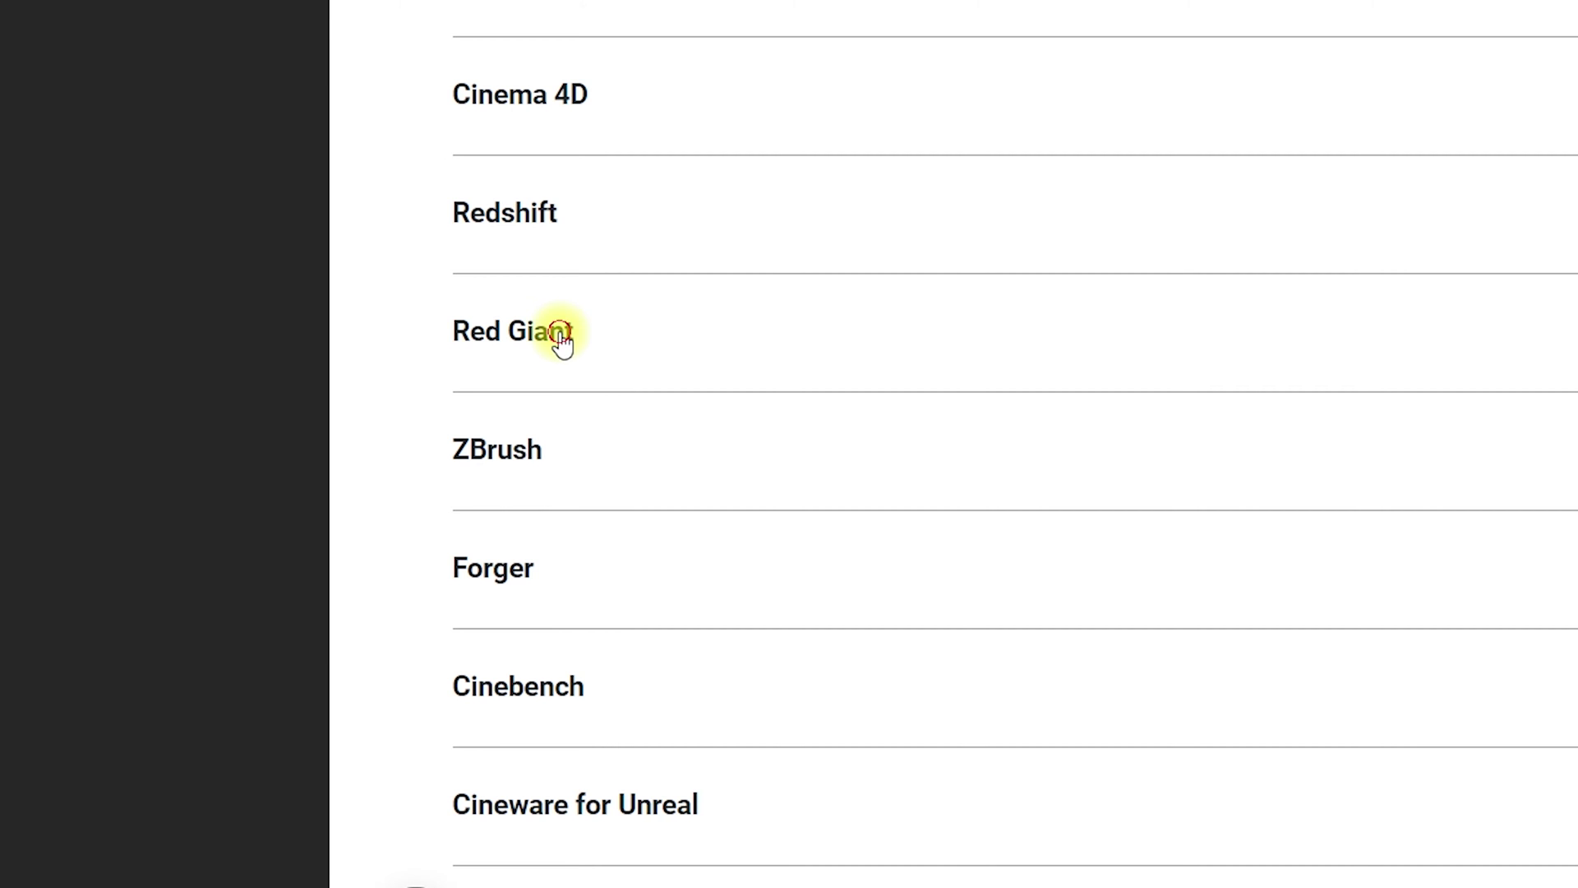
- Request the Red Giant Universe 2024.2.1 download and sign in to Maxon with Google
click(562, 337)
scroll(709, 300, down, 4)
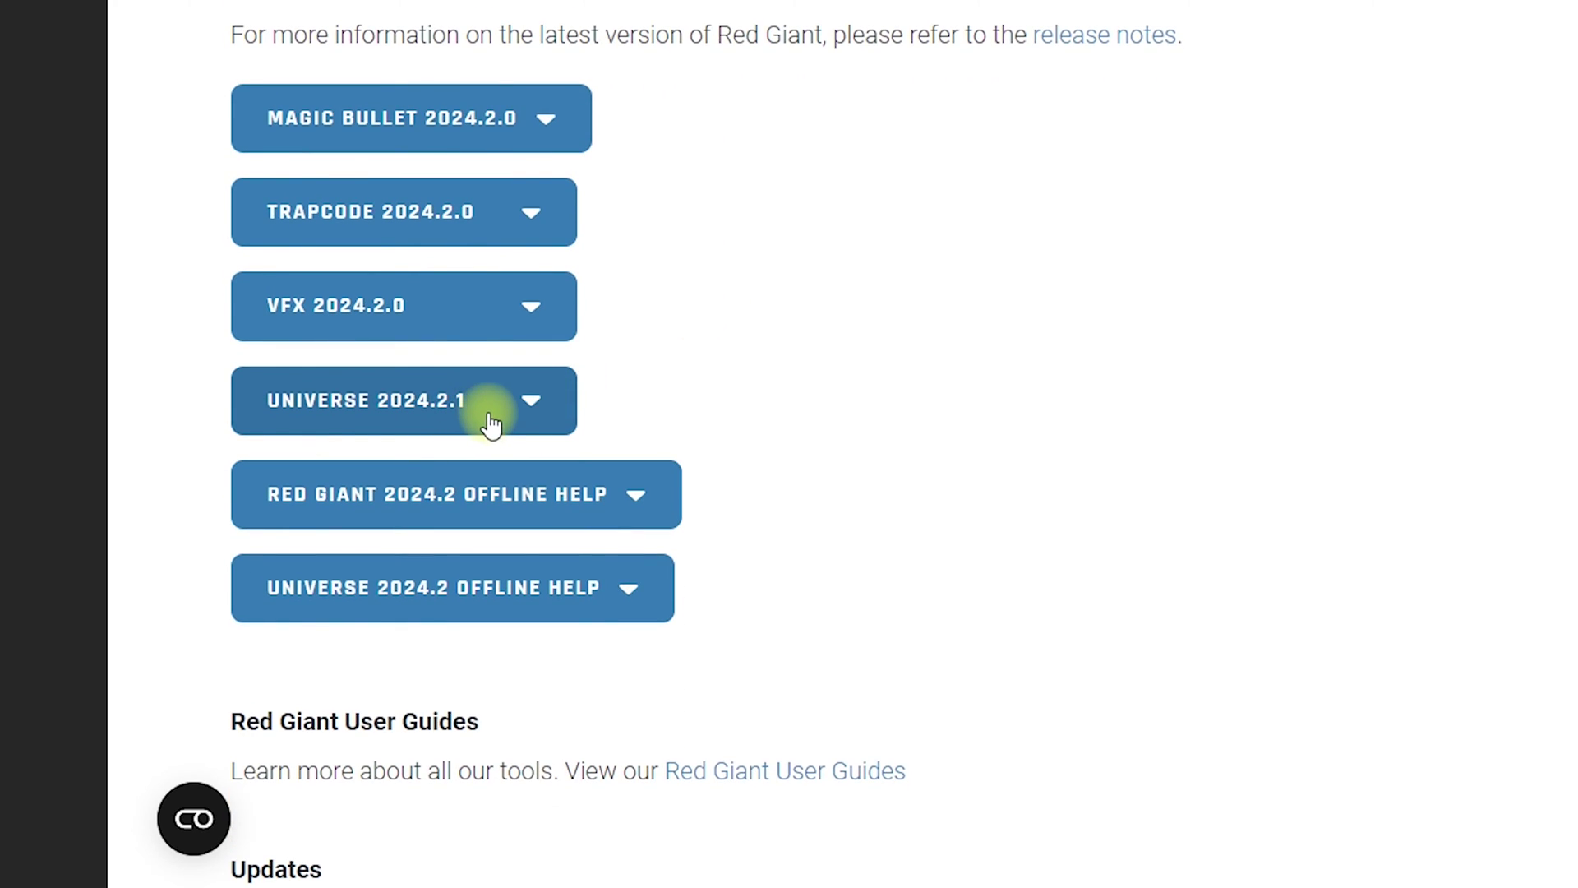
click(530, 403)
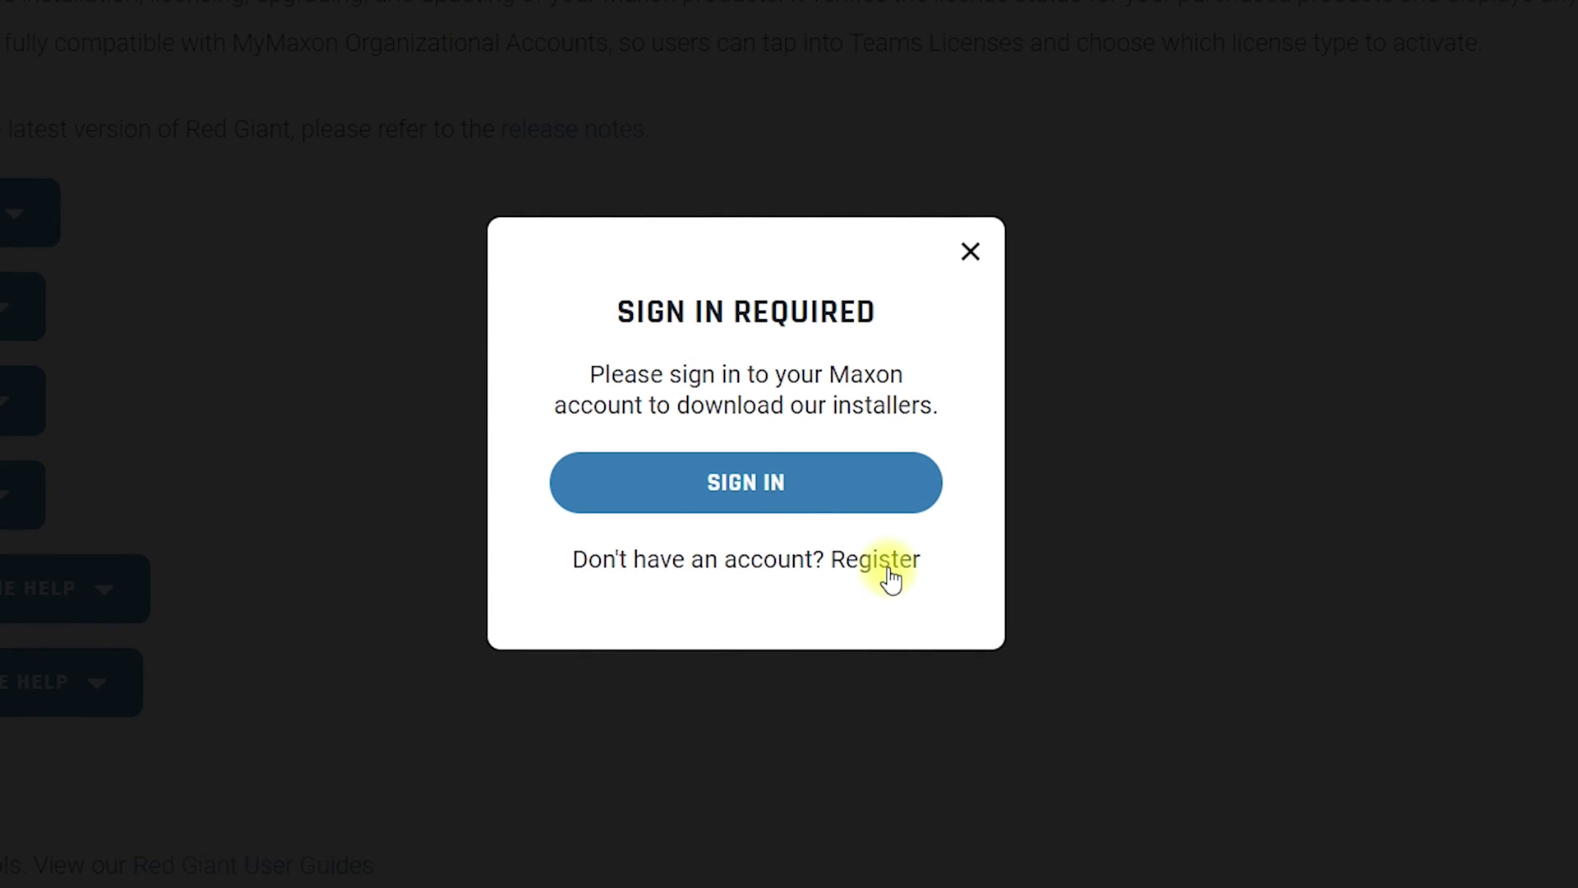
click(748, 493)
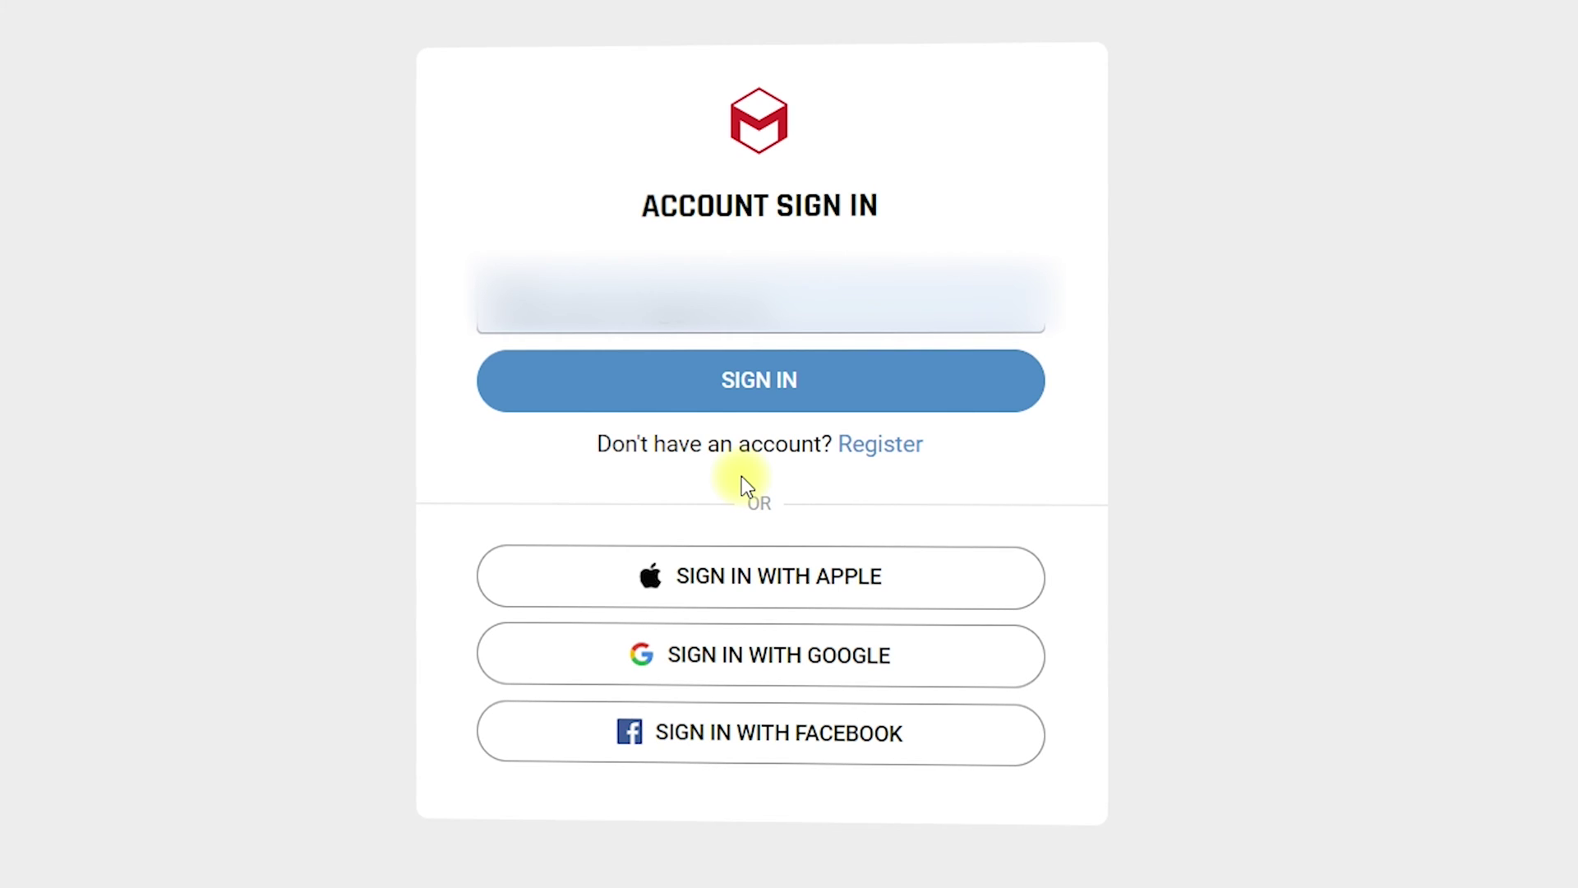
click(819, 660)
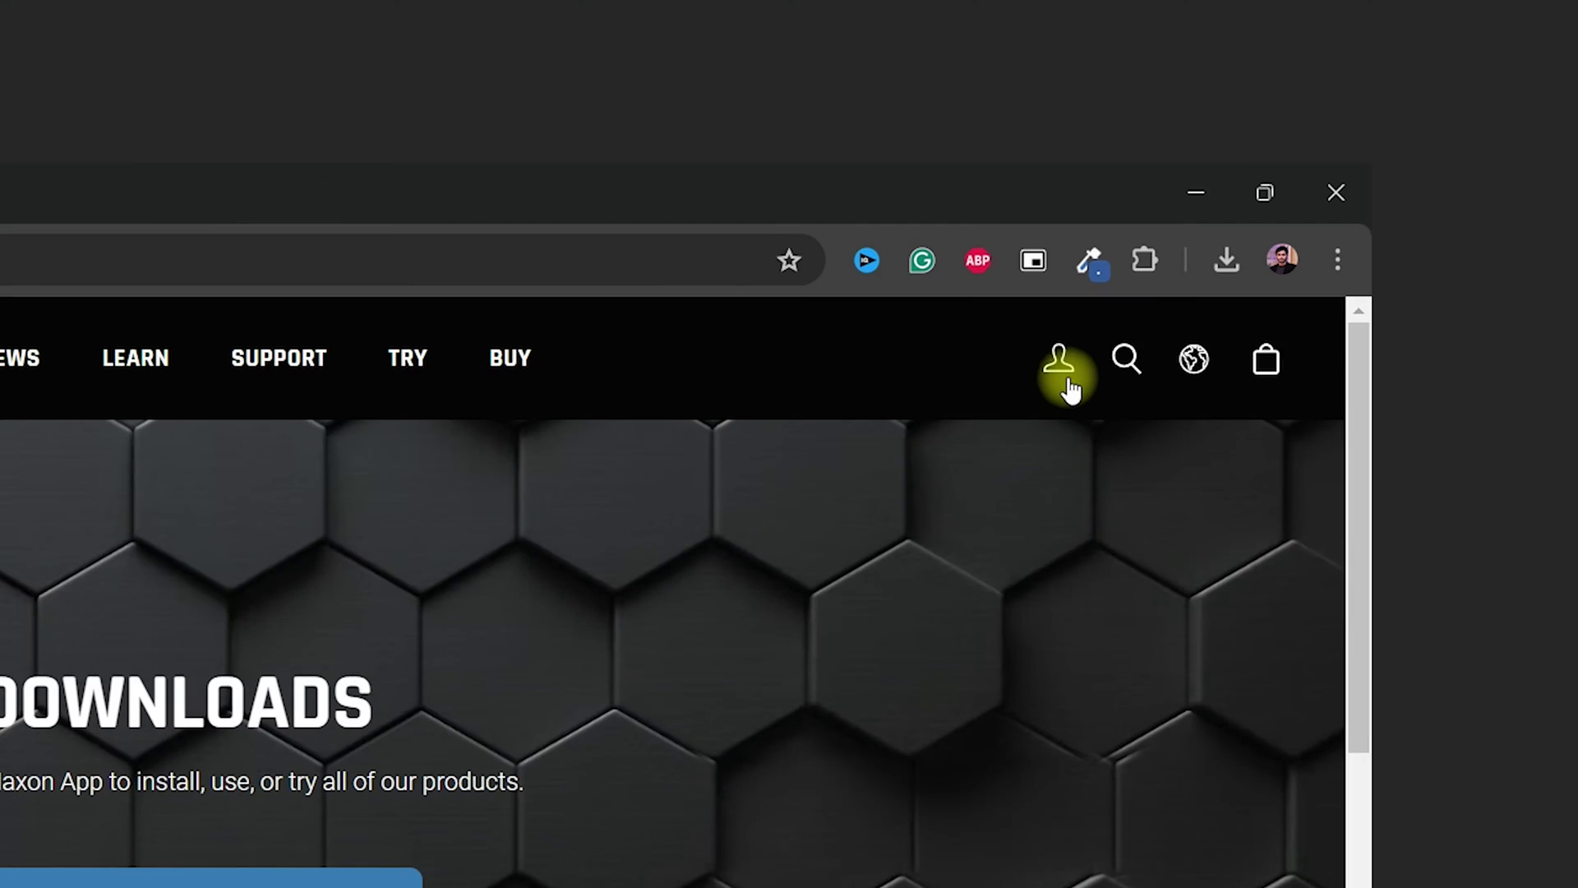
- Download the Windows build of Universe 2024.2.1 from the Red Giant section
click(1065, 374)
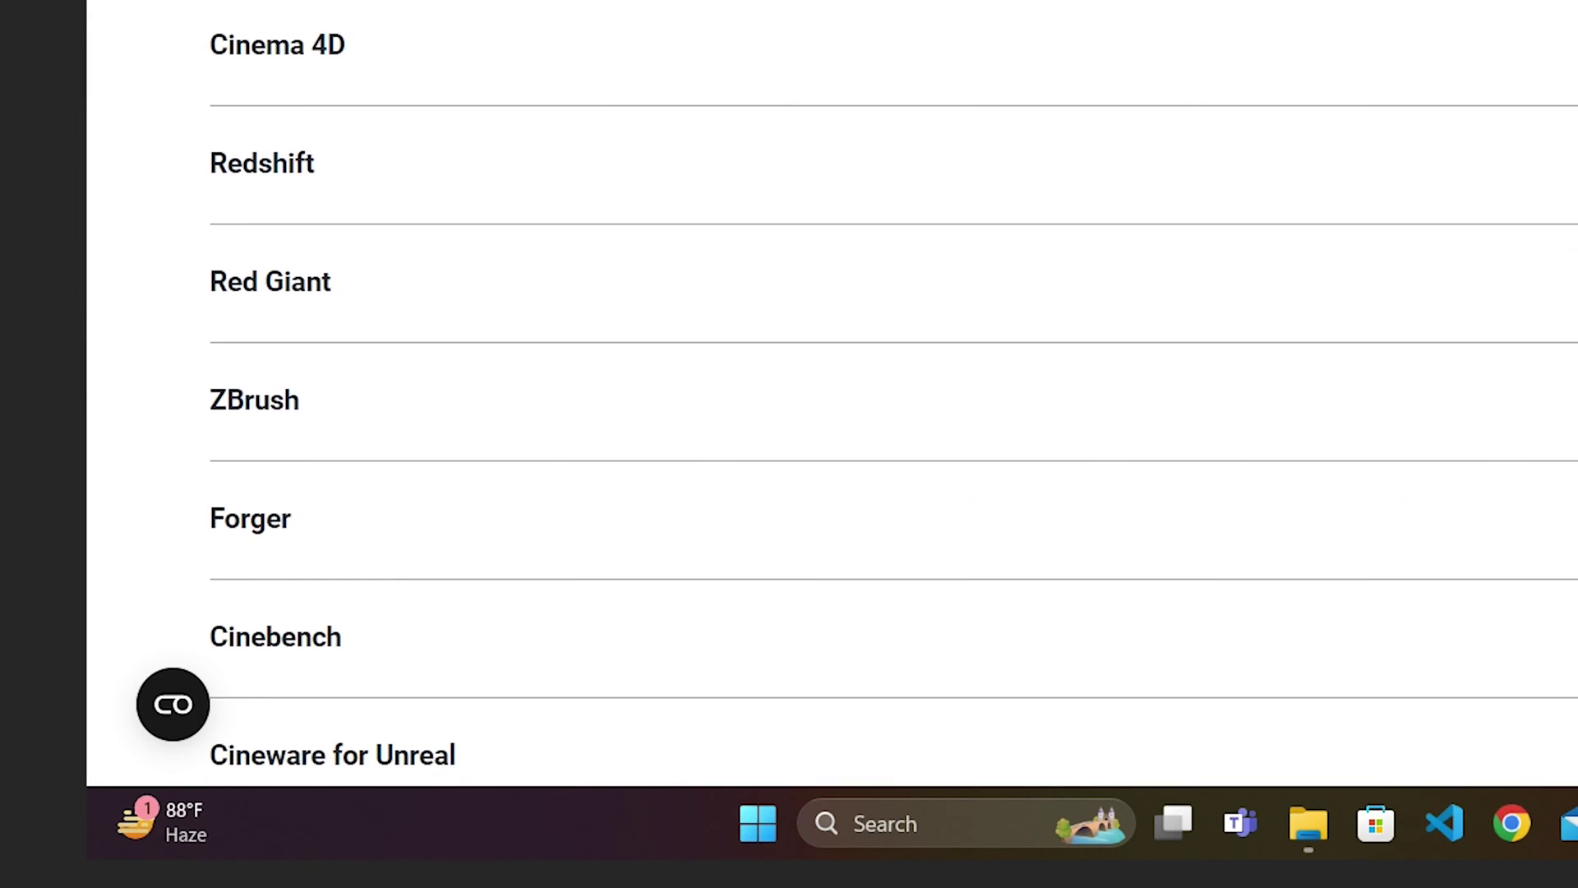
scroll(776, 140, down, 2)
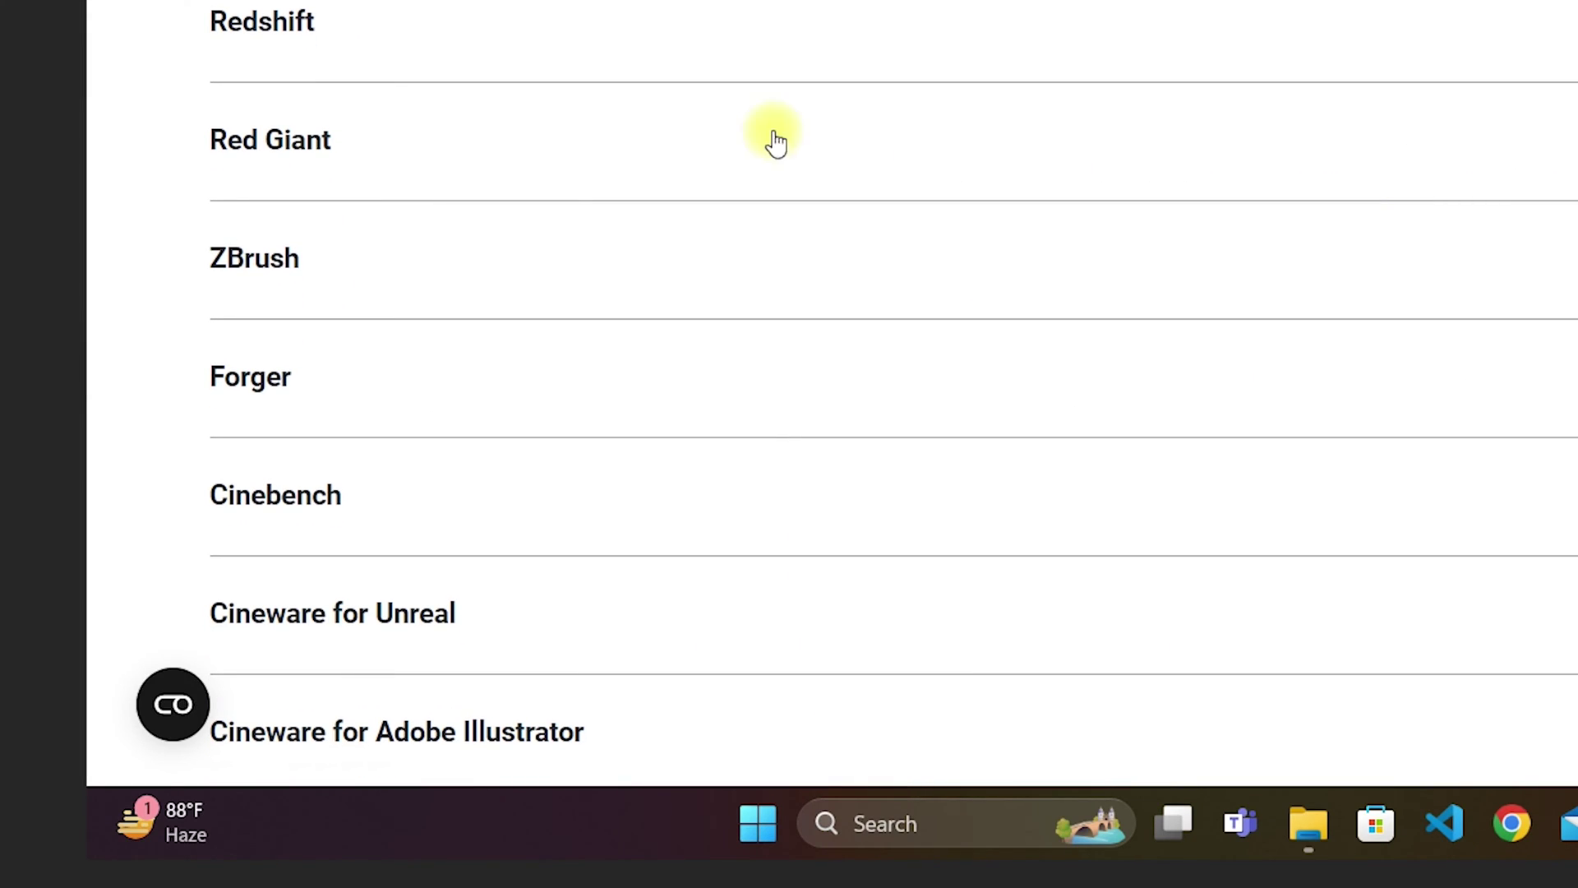
click(427, 143)
scroll(423, 144, down, 4)
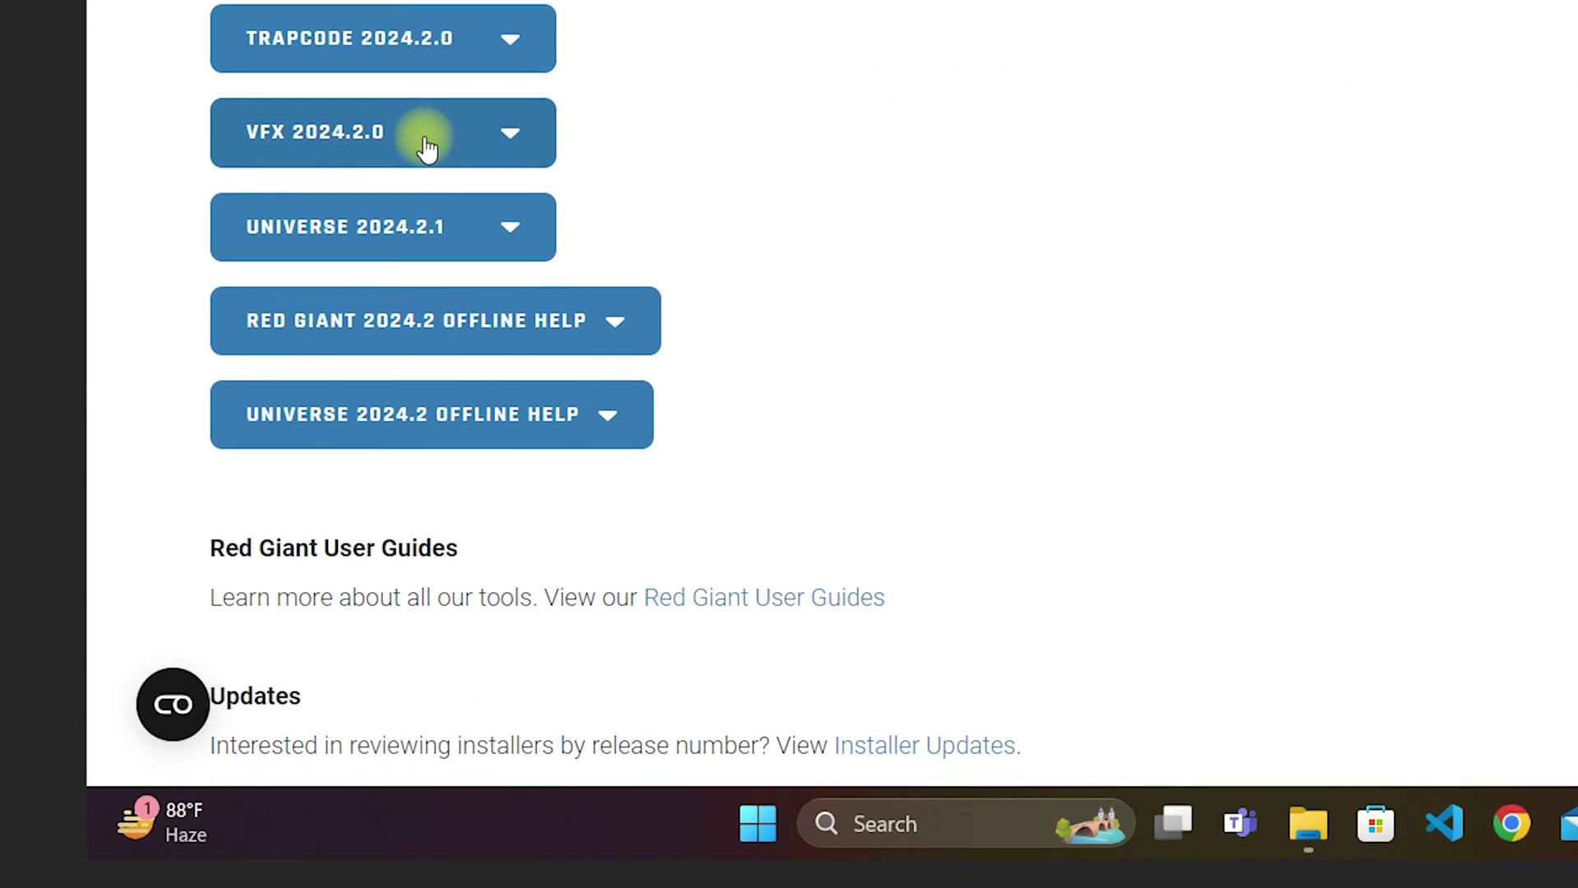
click(509, 230)
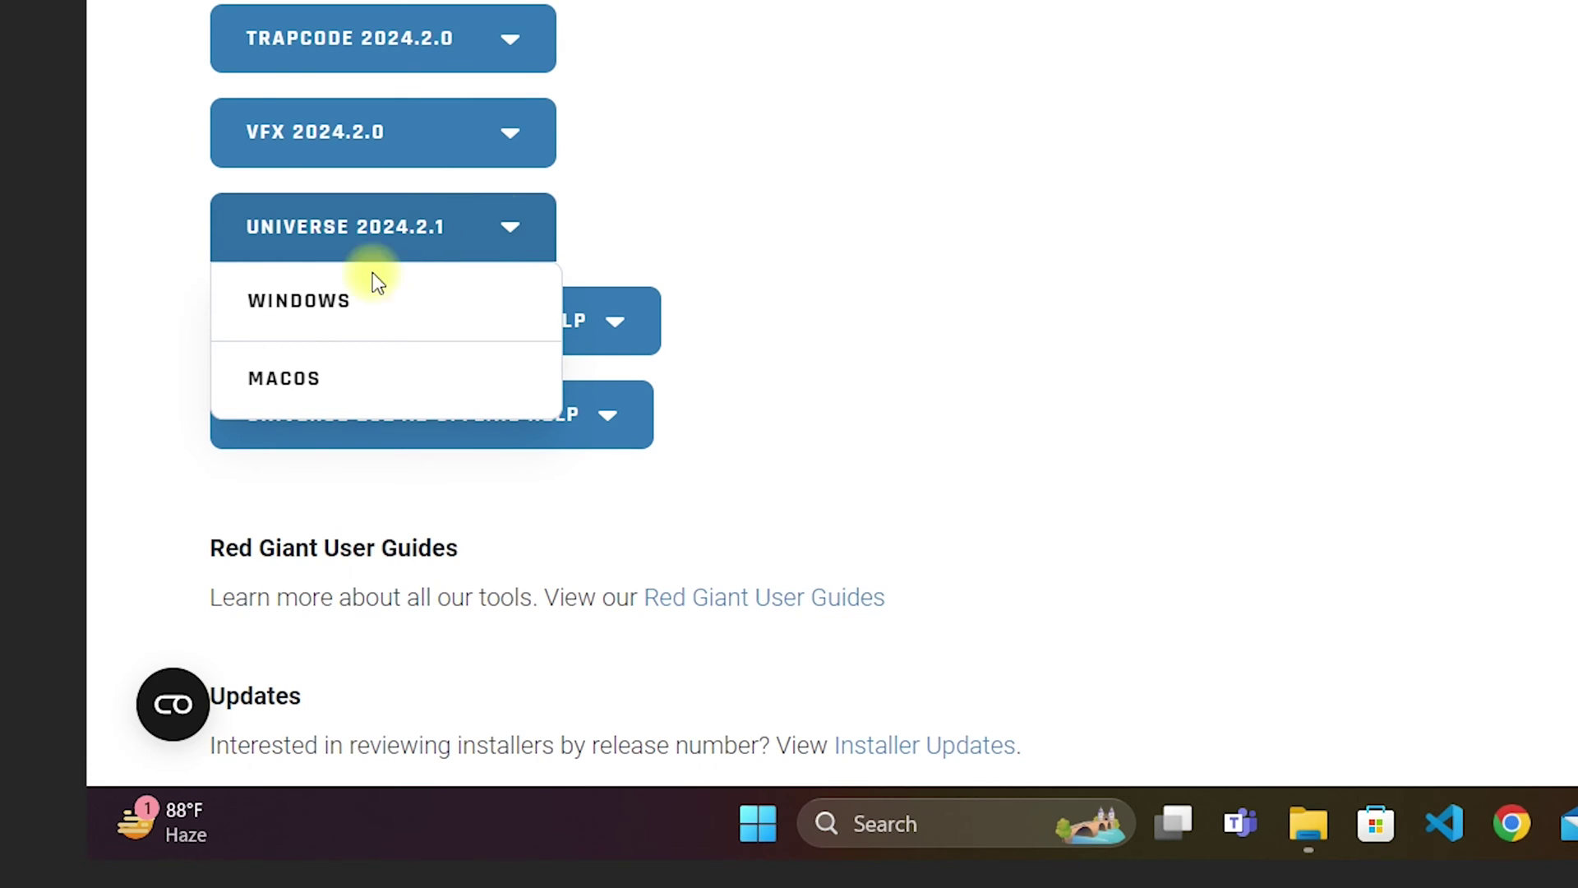
click(306, 321)
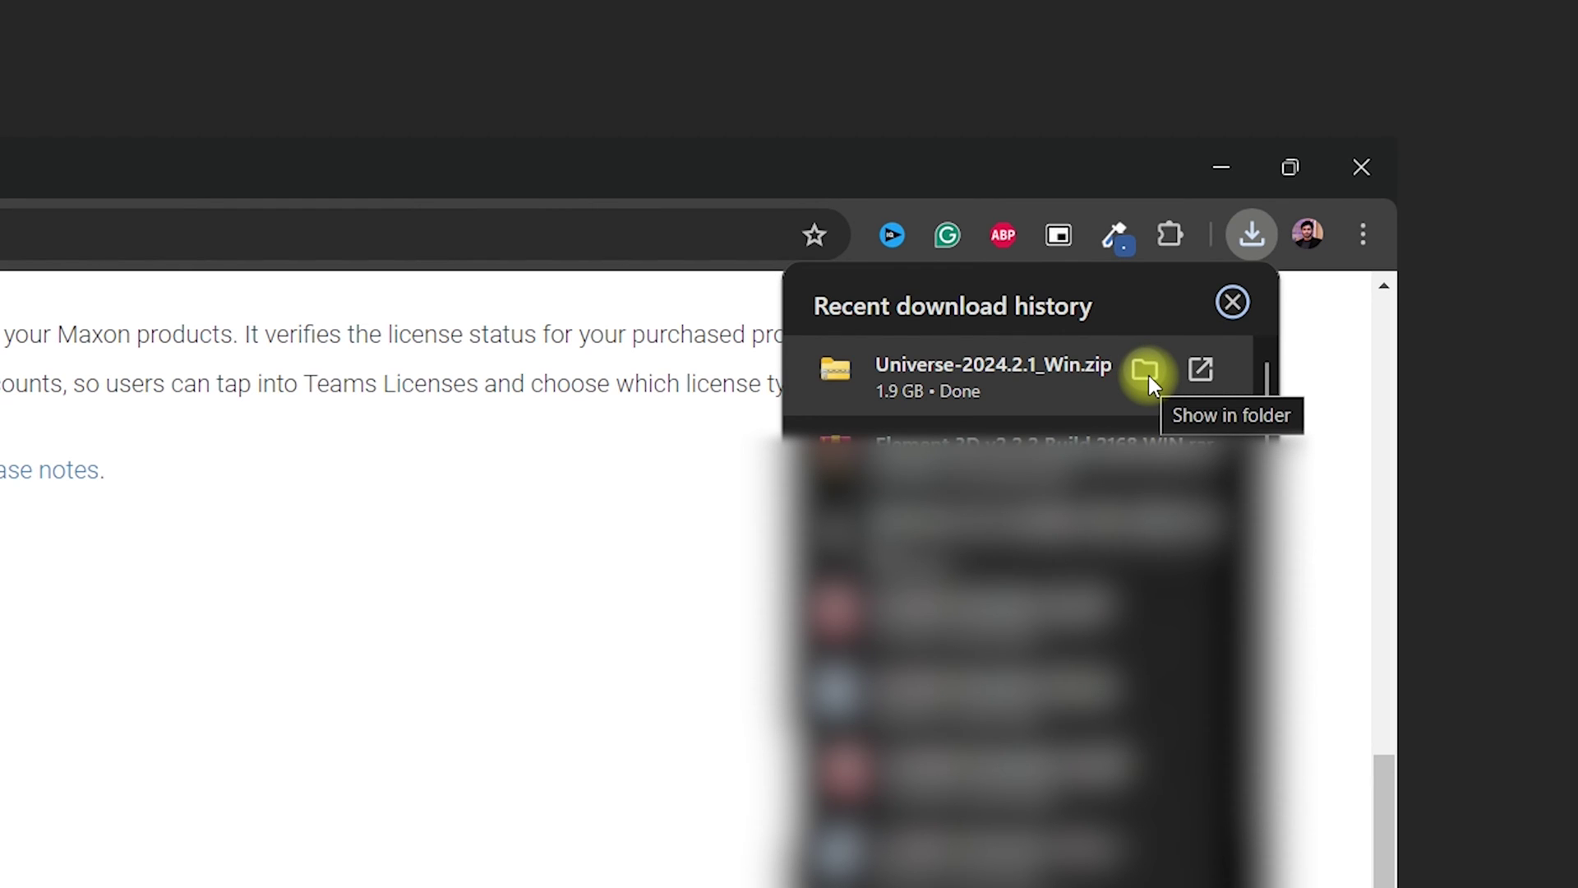
- Open Universe-2024.2.1_Win.zip from the Downloads folder with WinRAR
click(1146, 372)
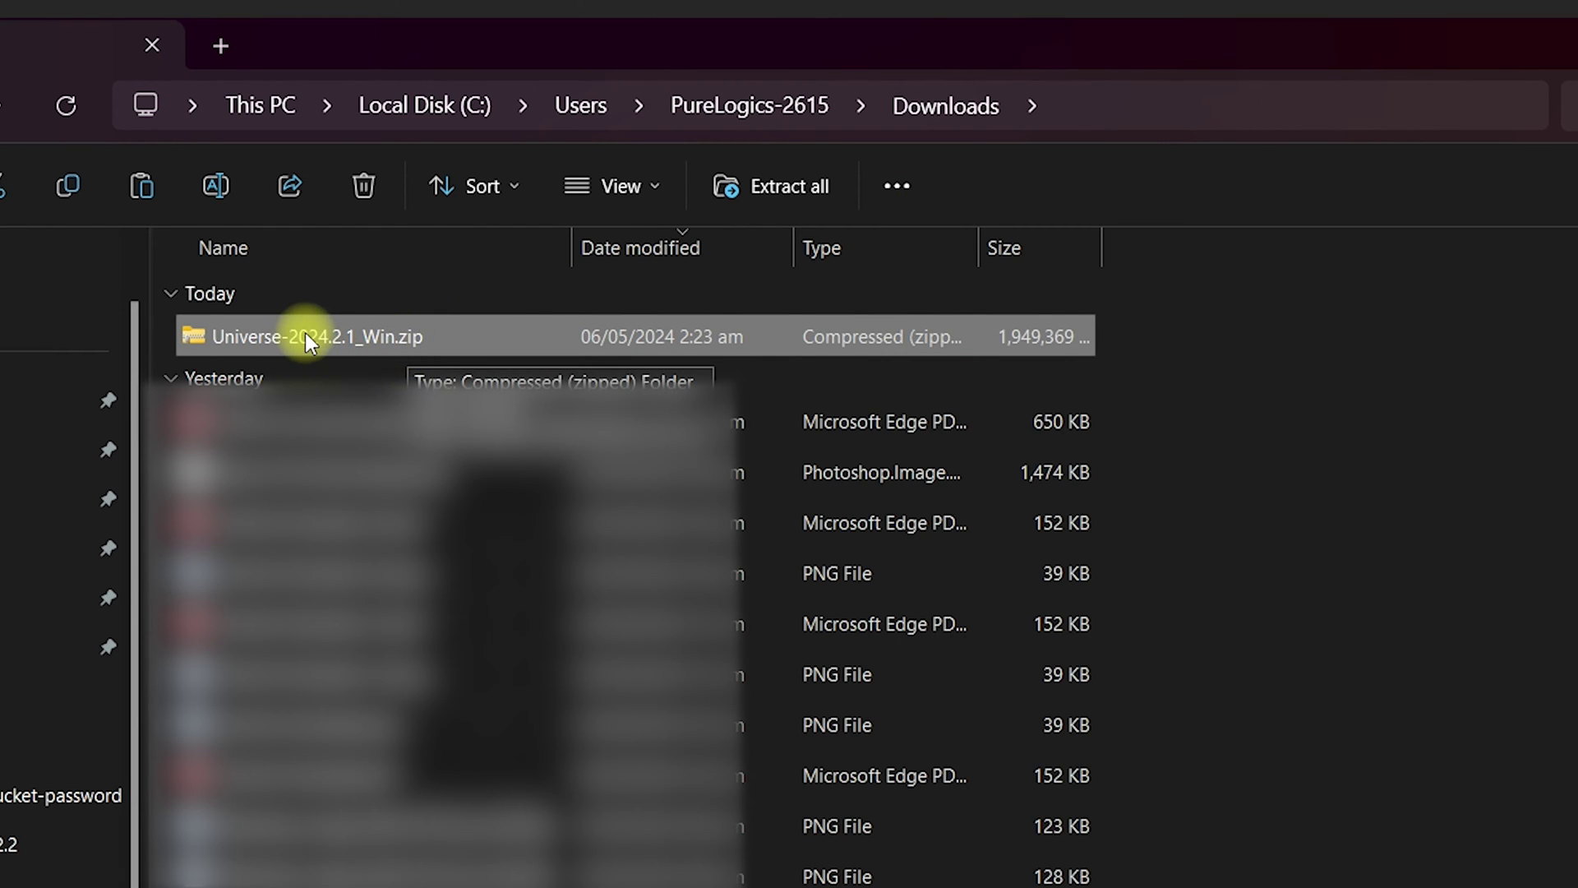
right_click(344, 337)
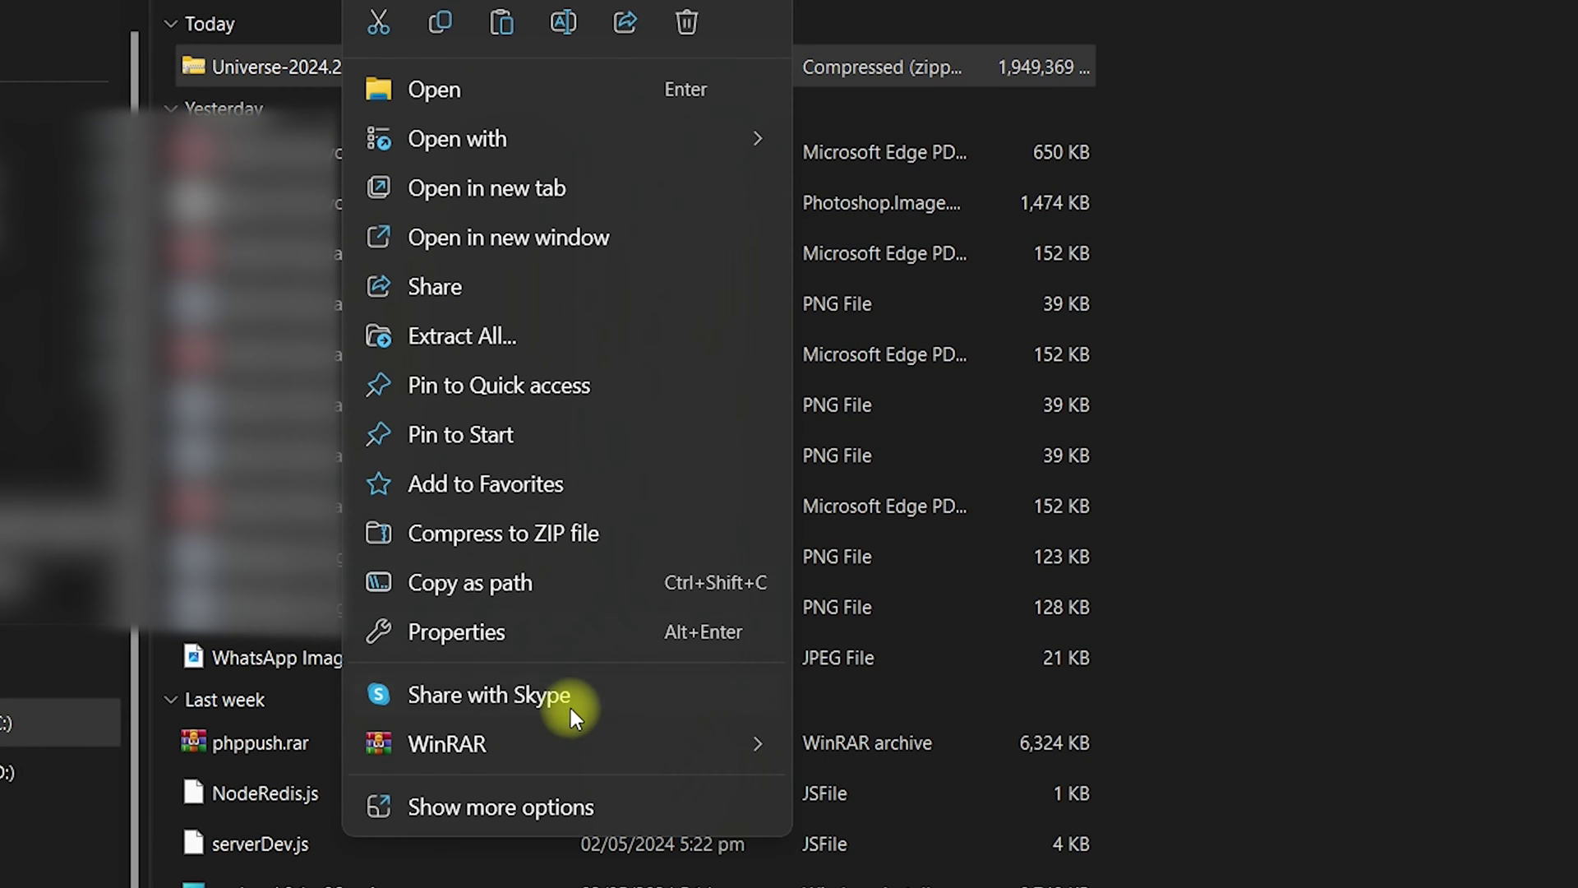
mouse_move(566, 745)
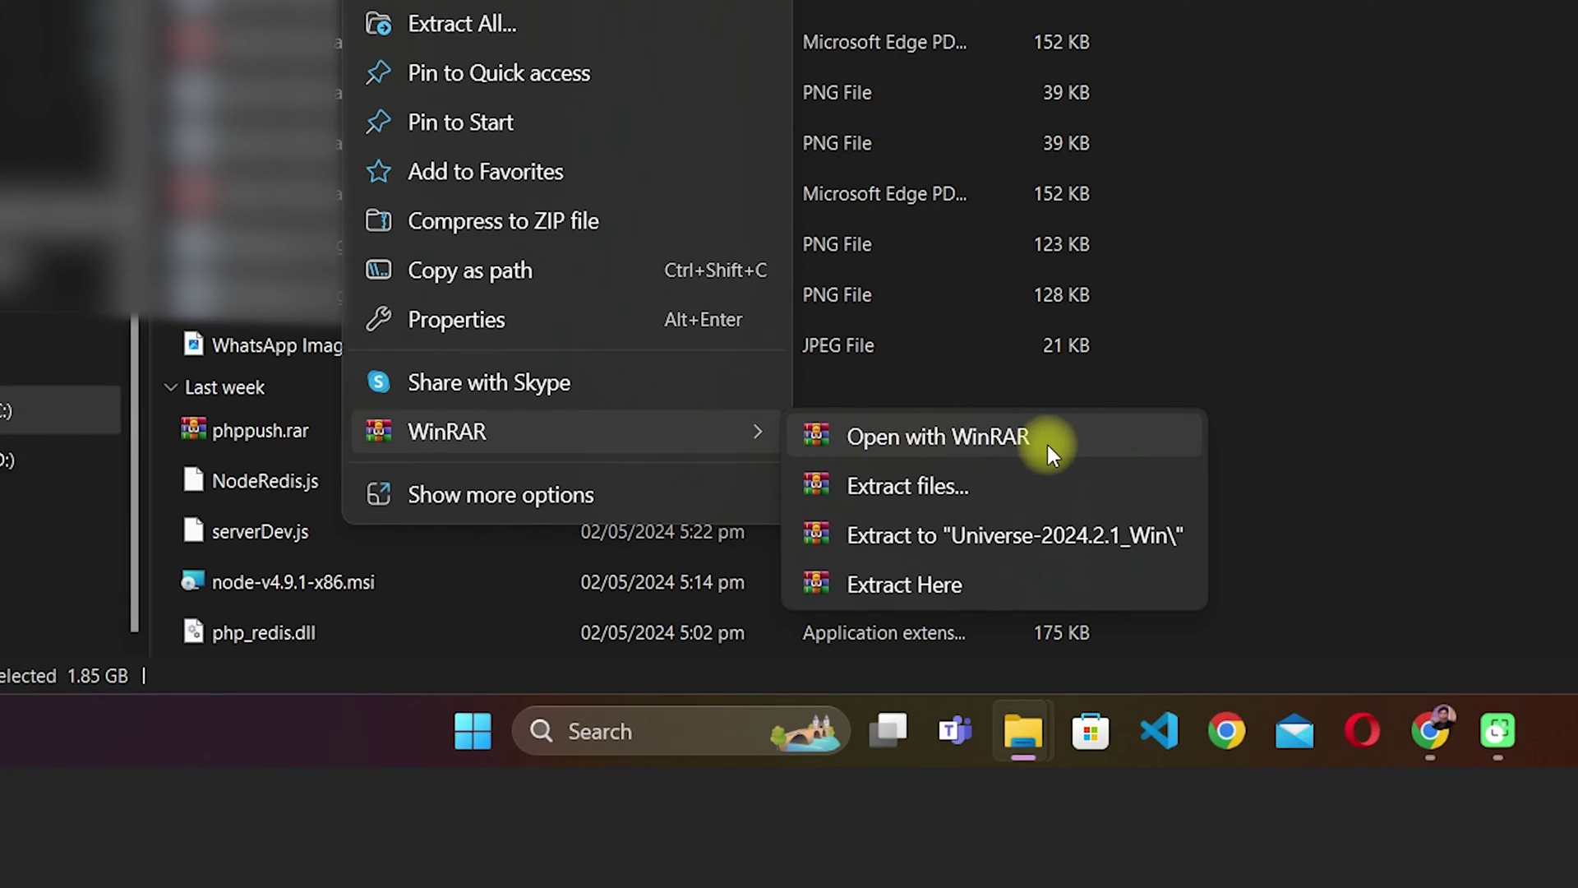
click(1047, 441)
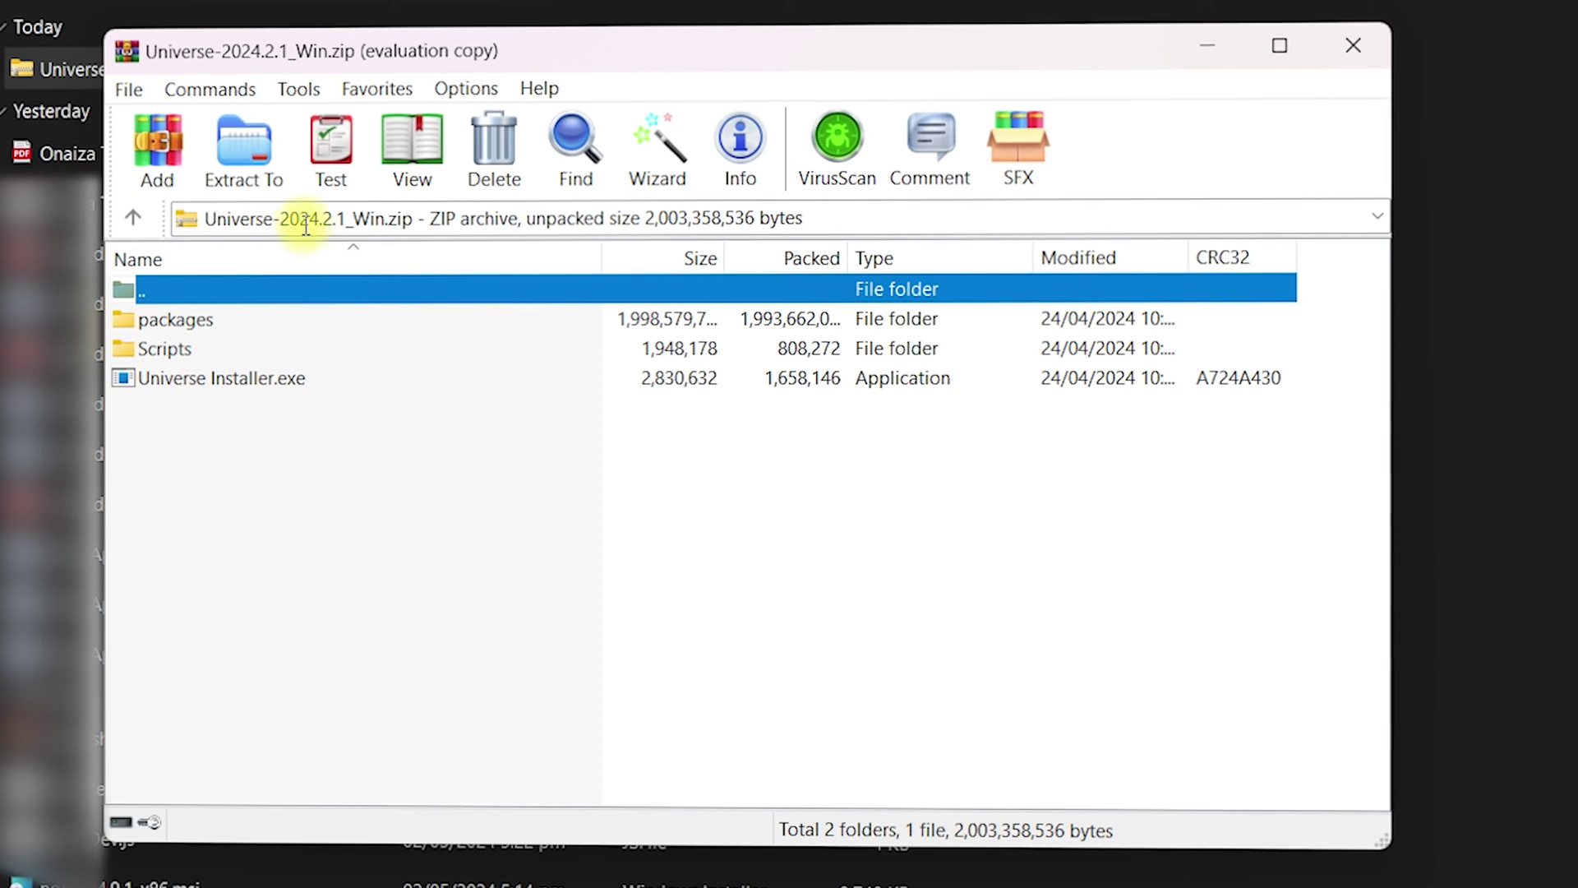
- Extract the archive into a new Desktop folder named Universe-2024.2.1_Win
click(253, 168)
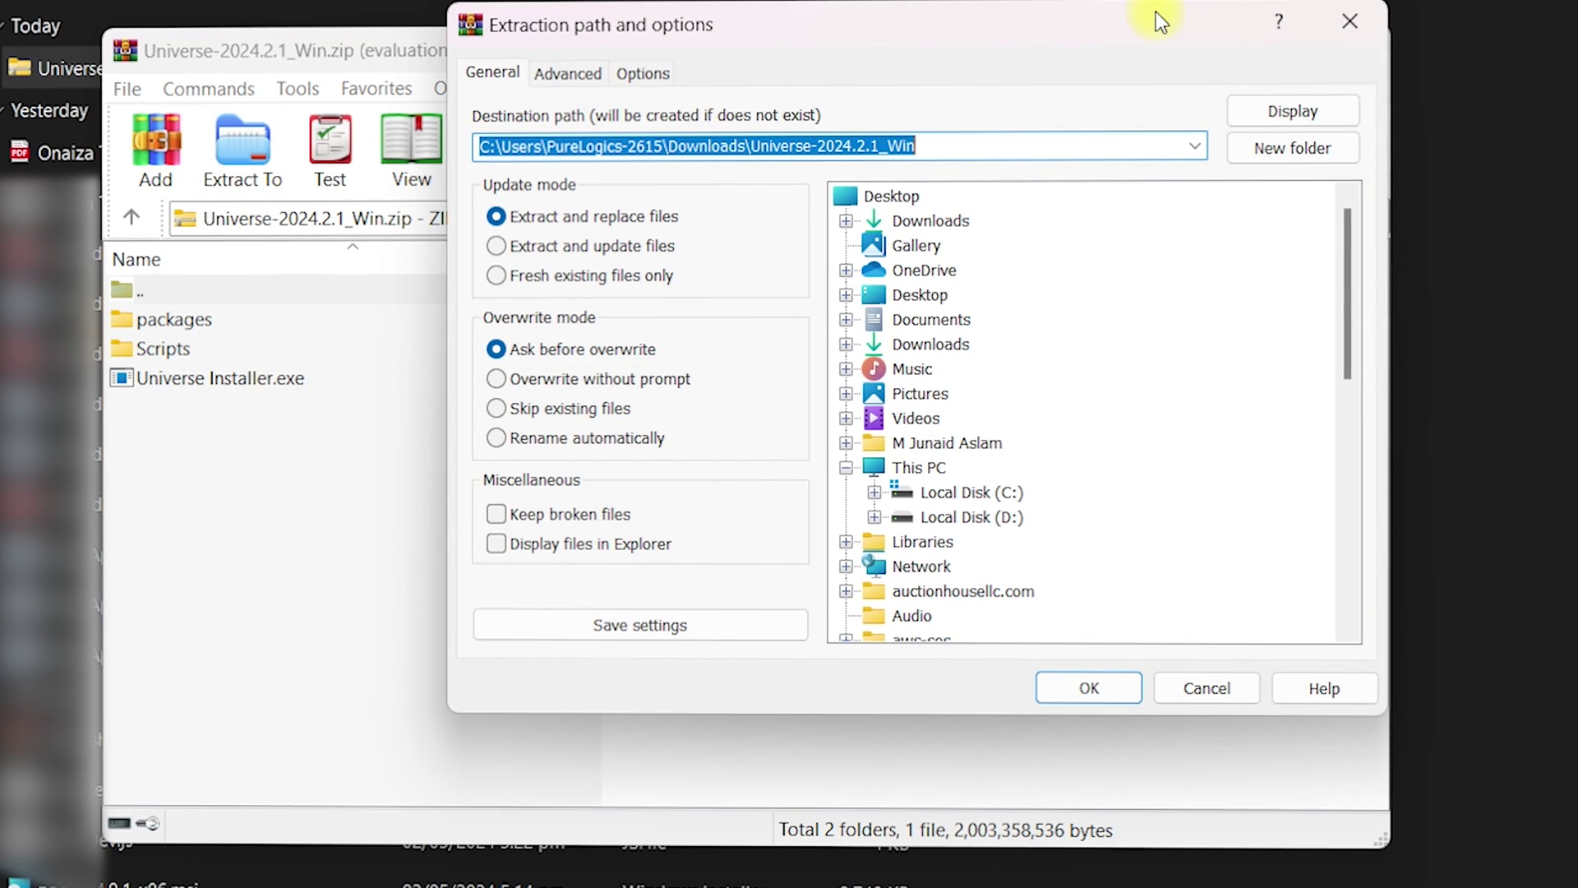
click(1357, 25)
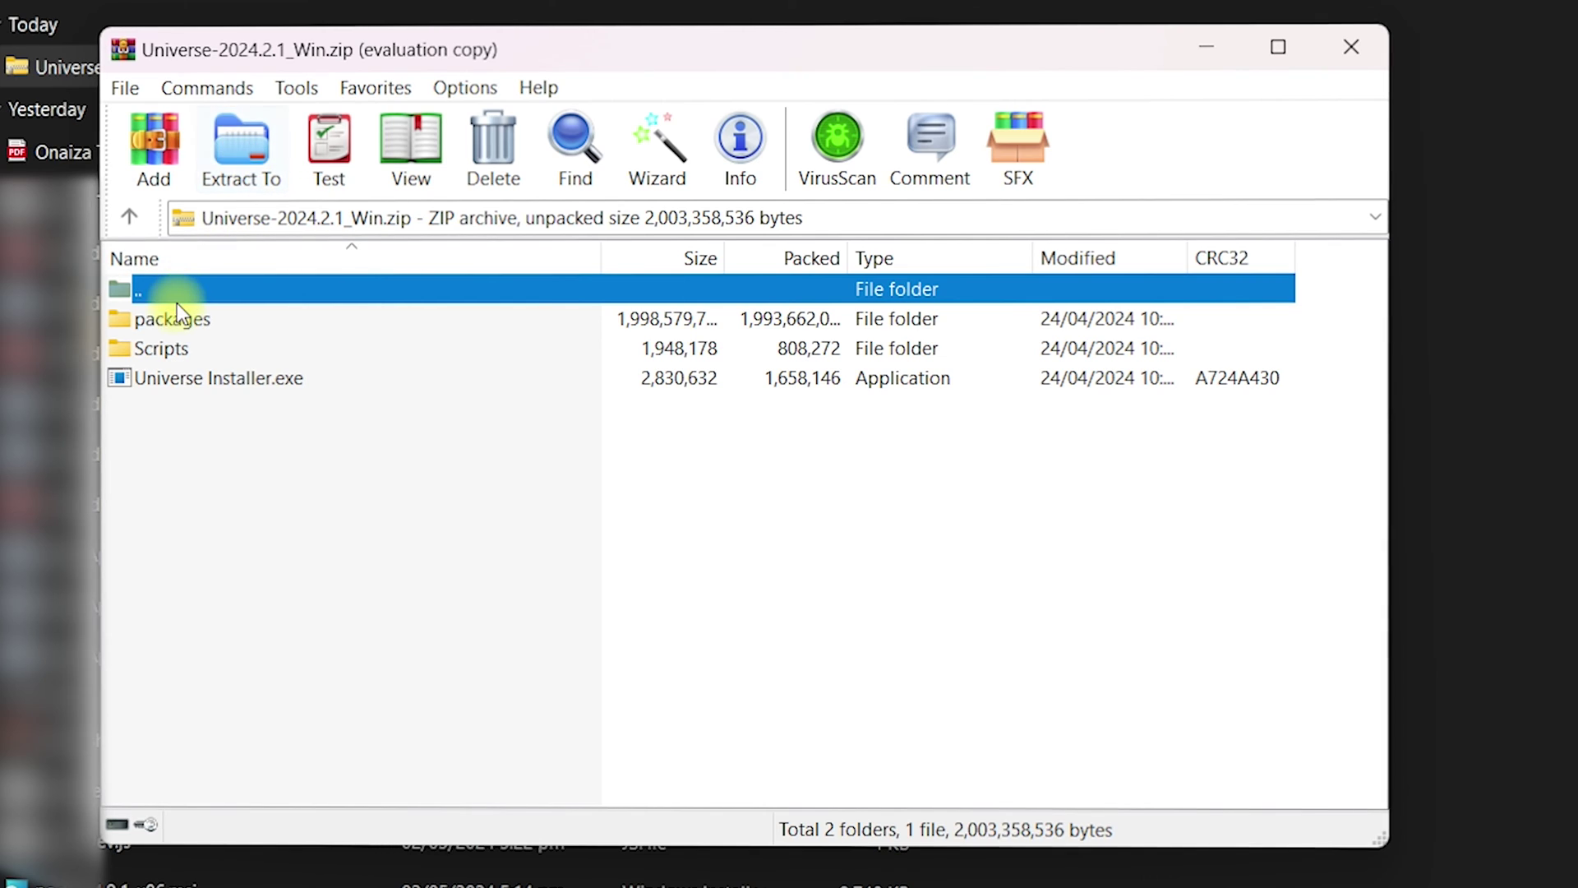
click(263, 161)
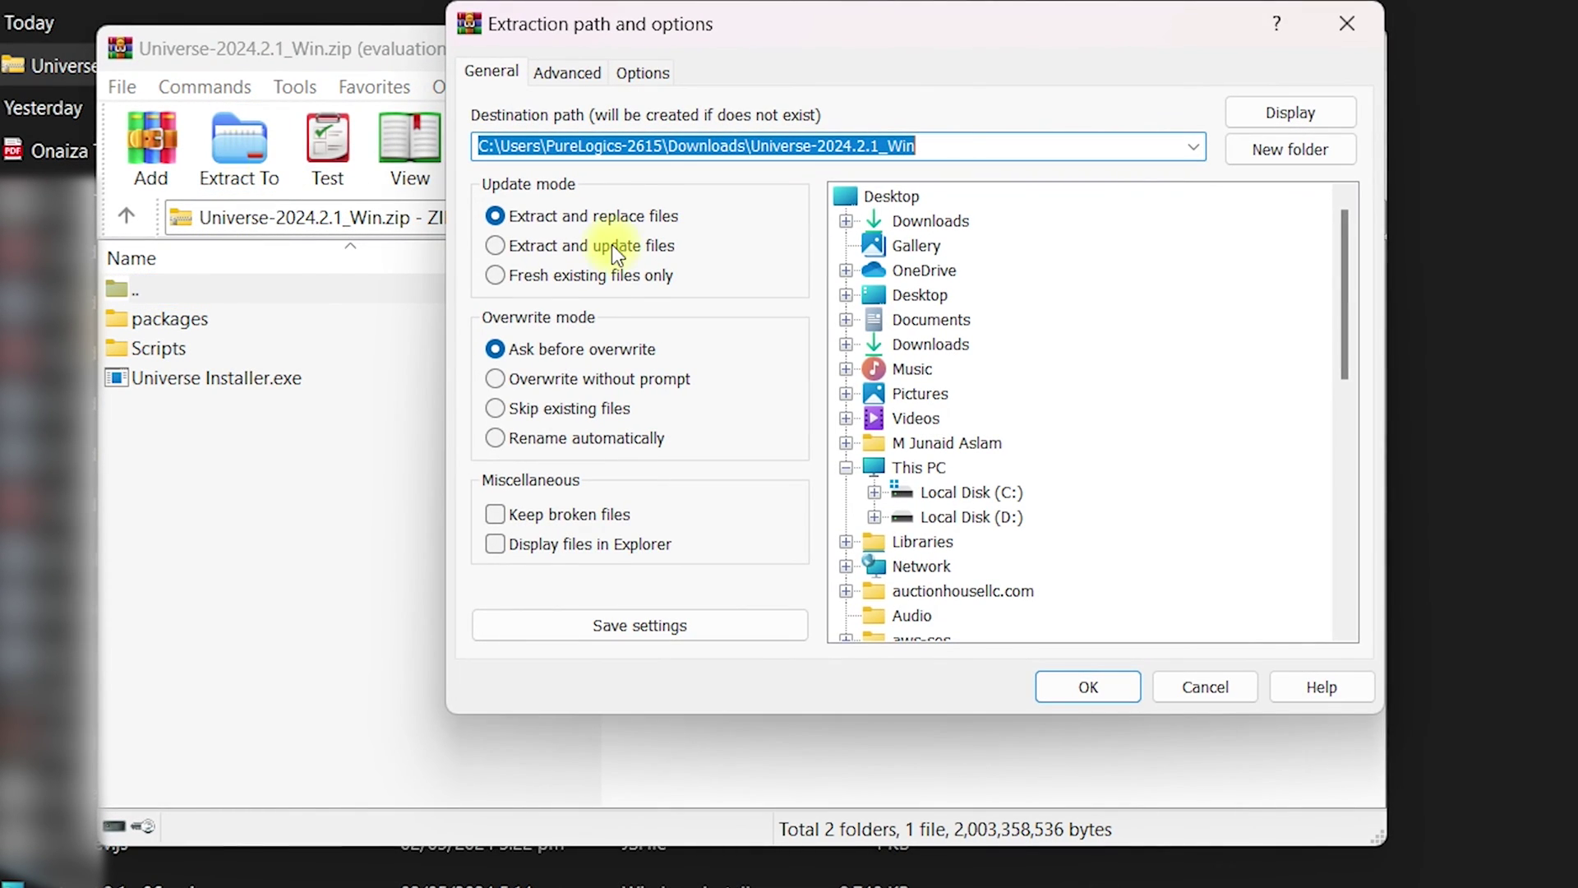
click(935, 294)
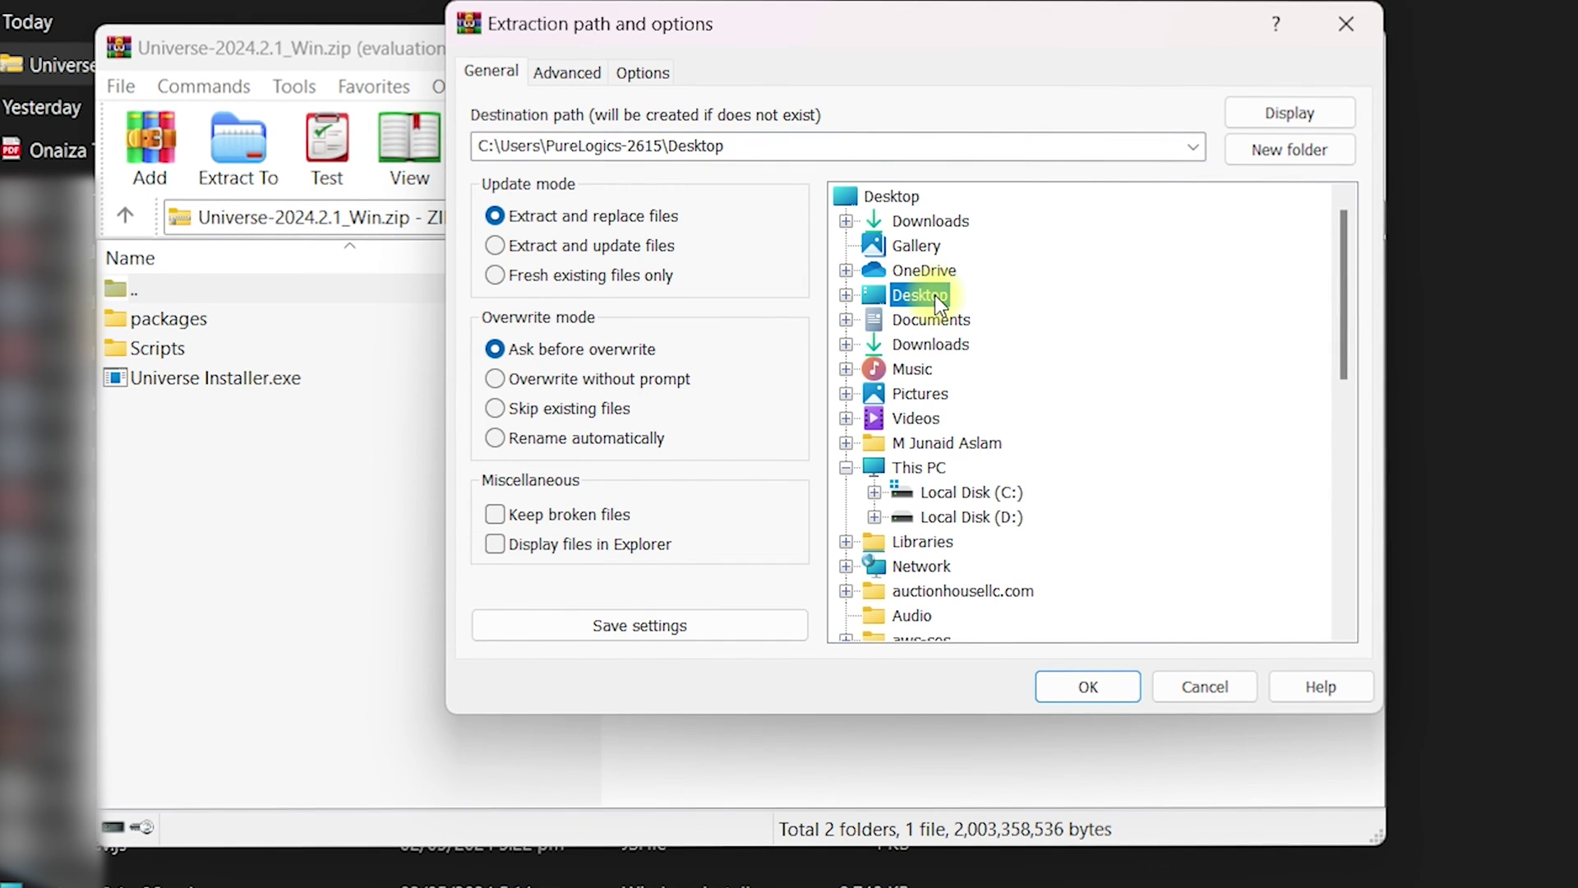
click(1294, 151)
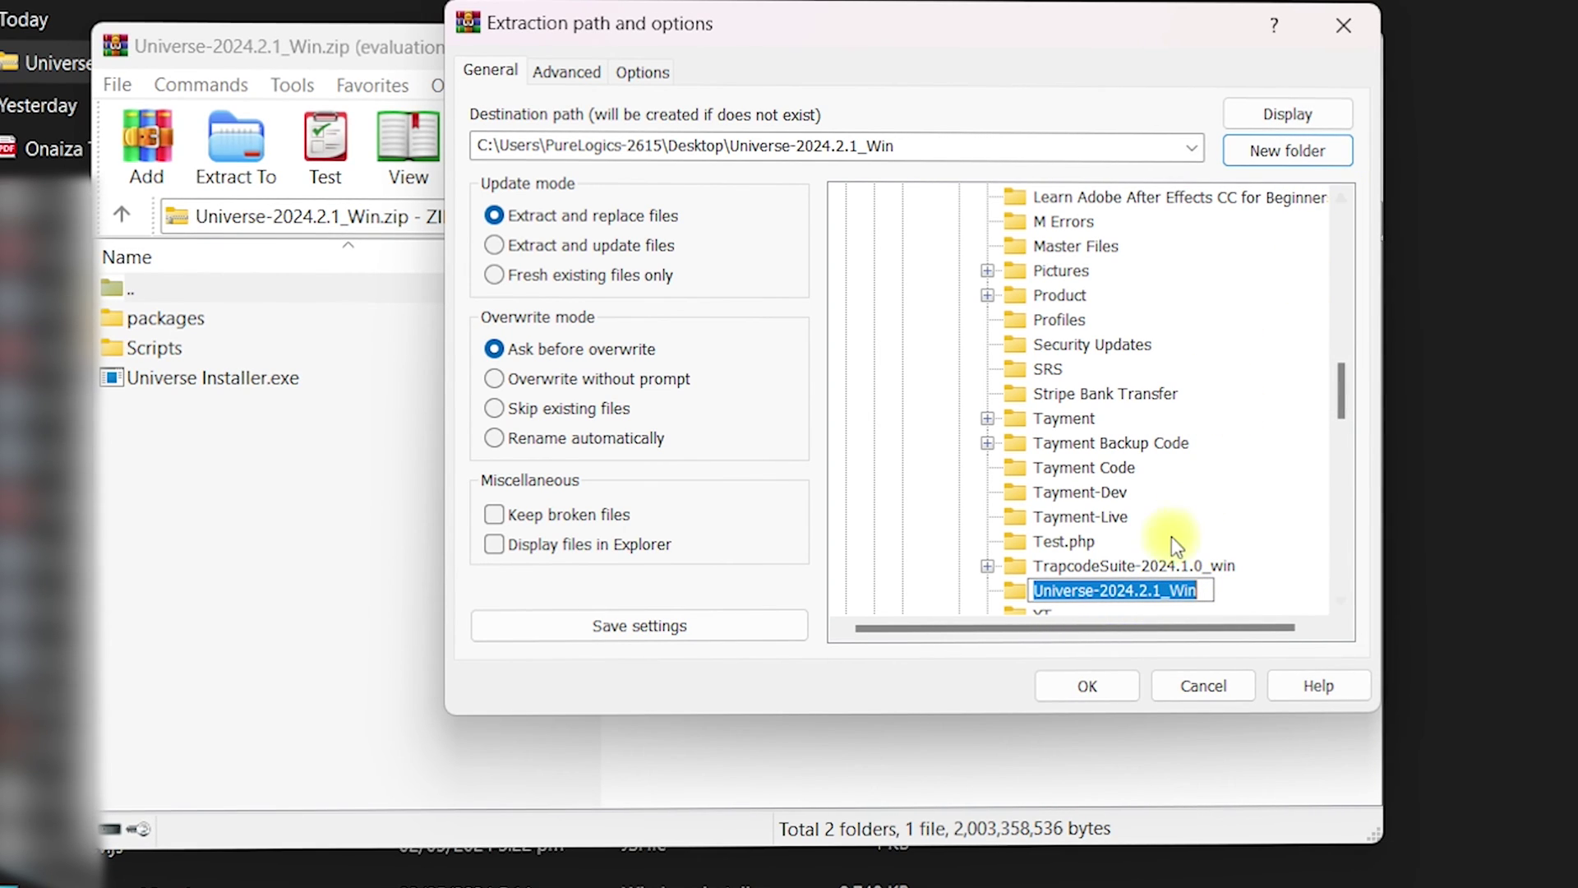
click(1095, 685)
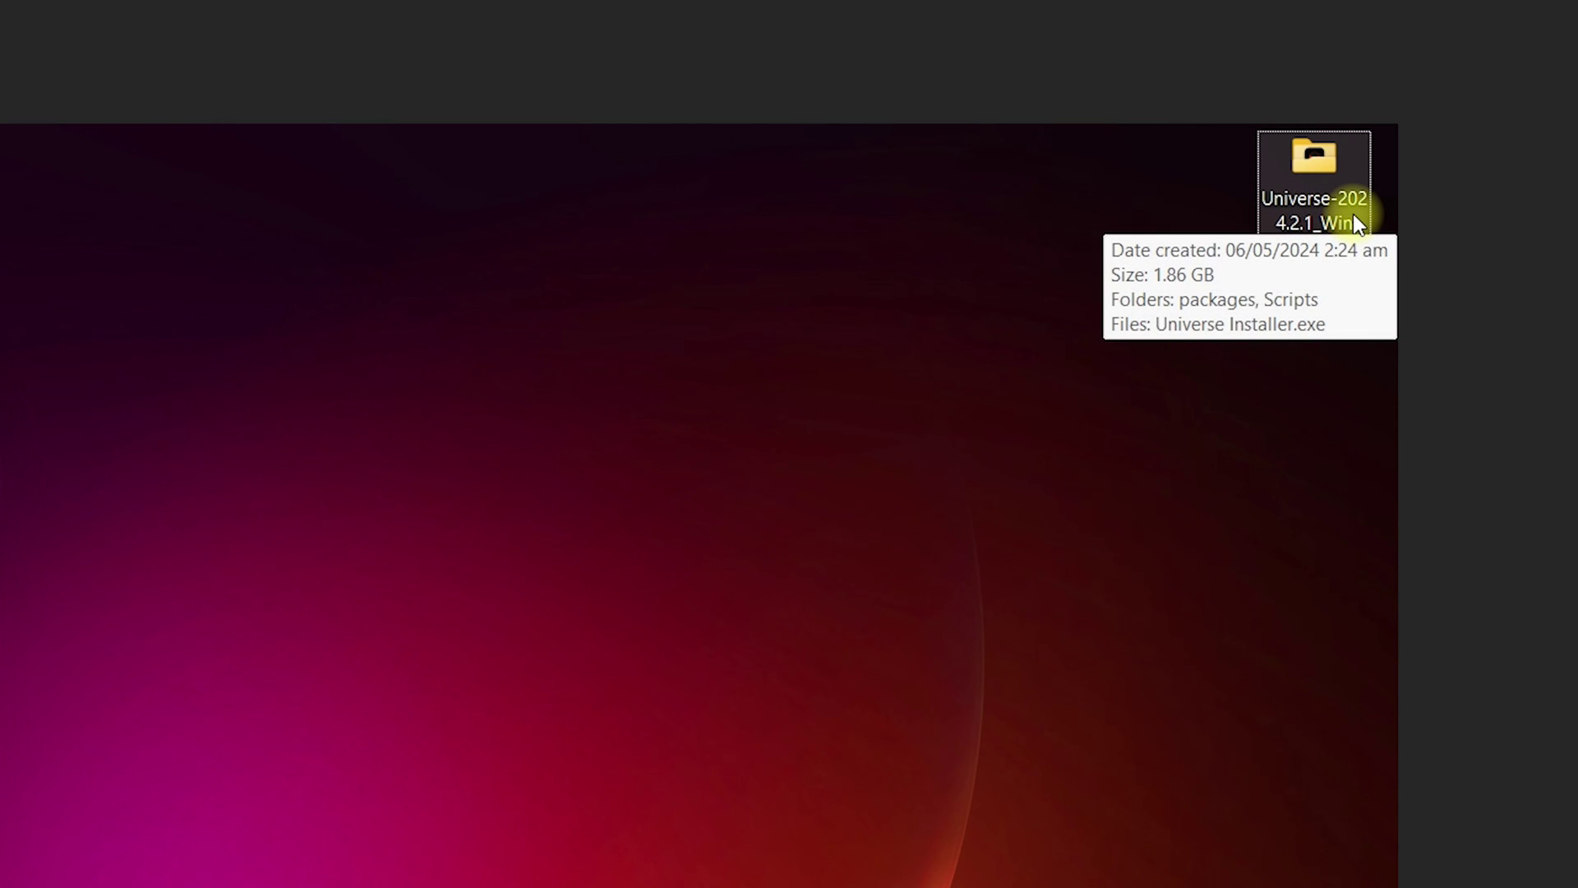
- Run Universe Installer.exe from the Universe-2024.2.1_Win folder on the Desktop
click(1334, 223)
double_click(1315, 188)
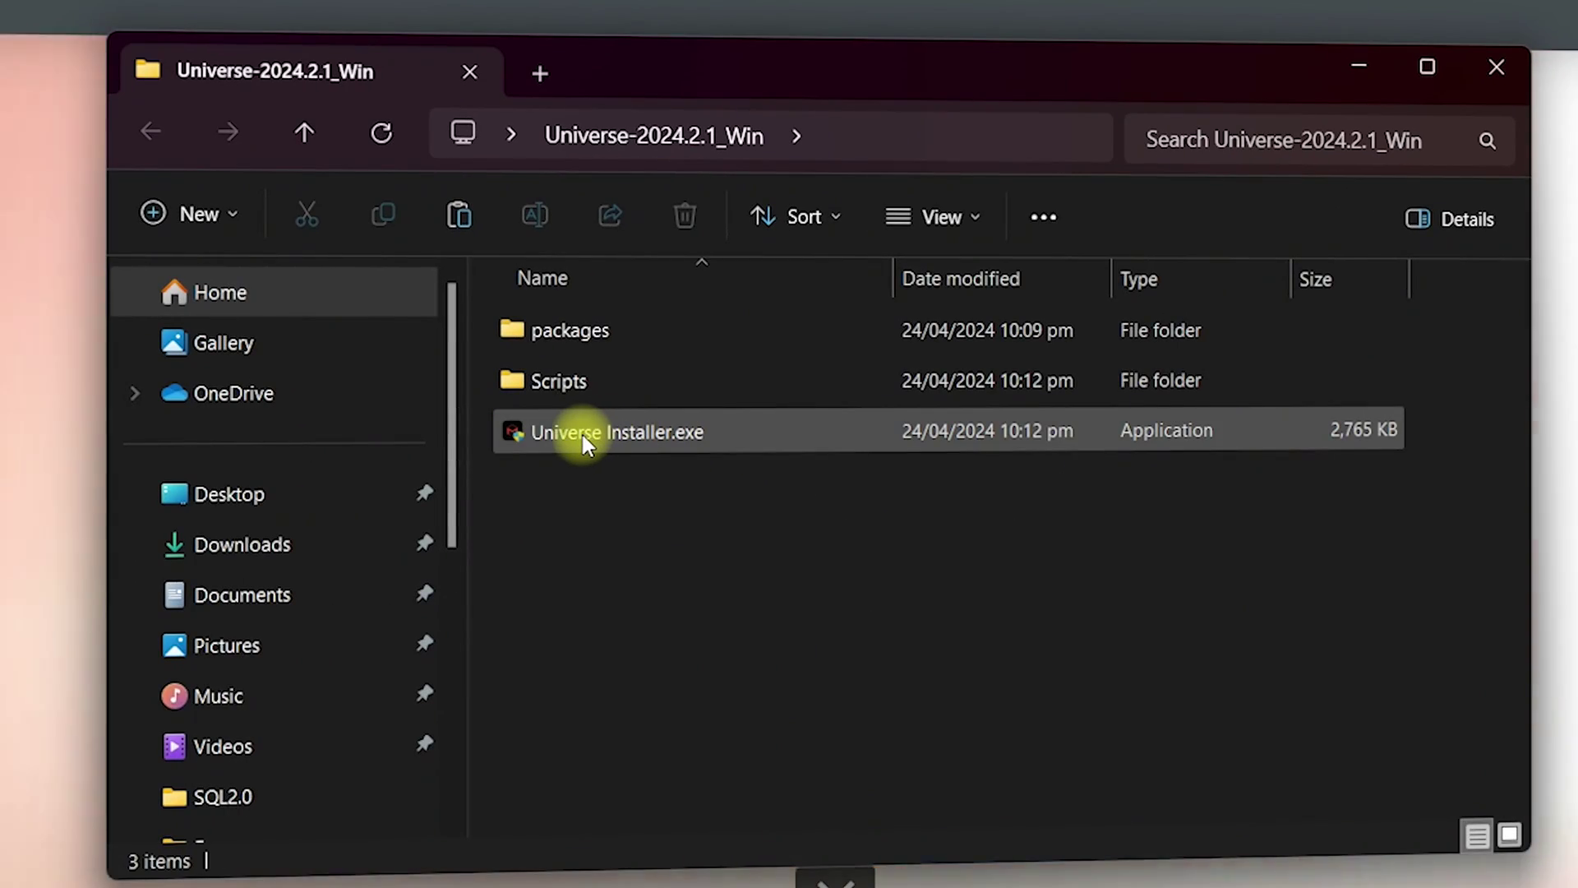
click(567, 440)
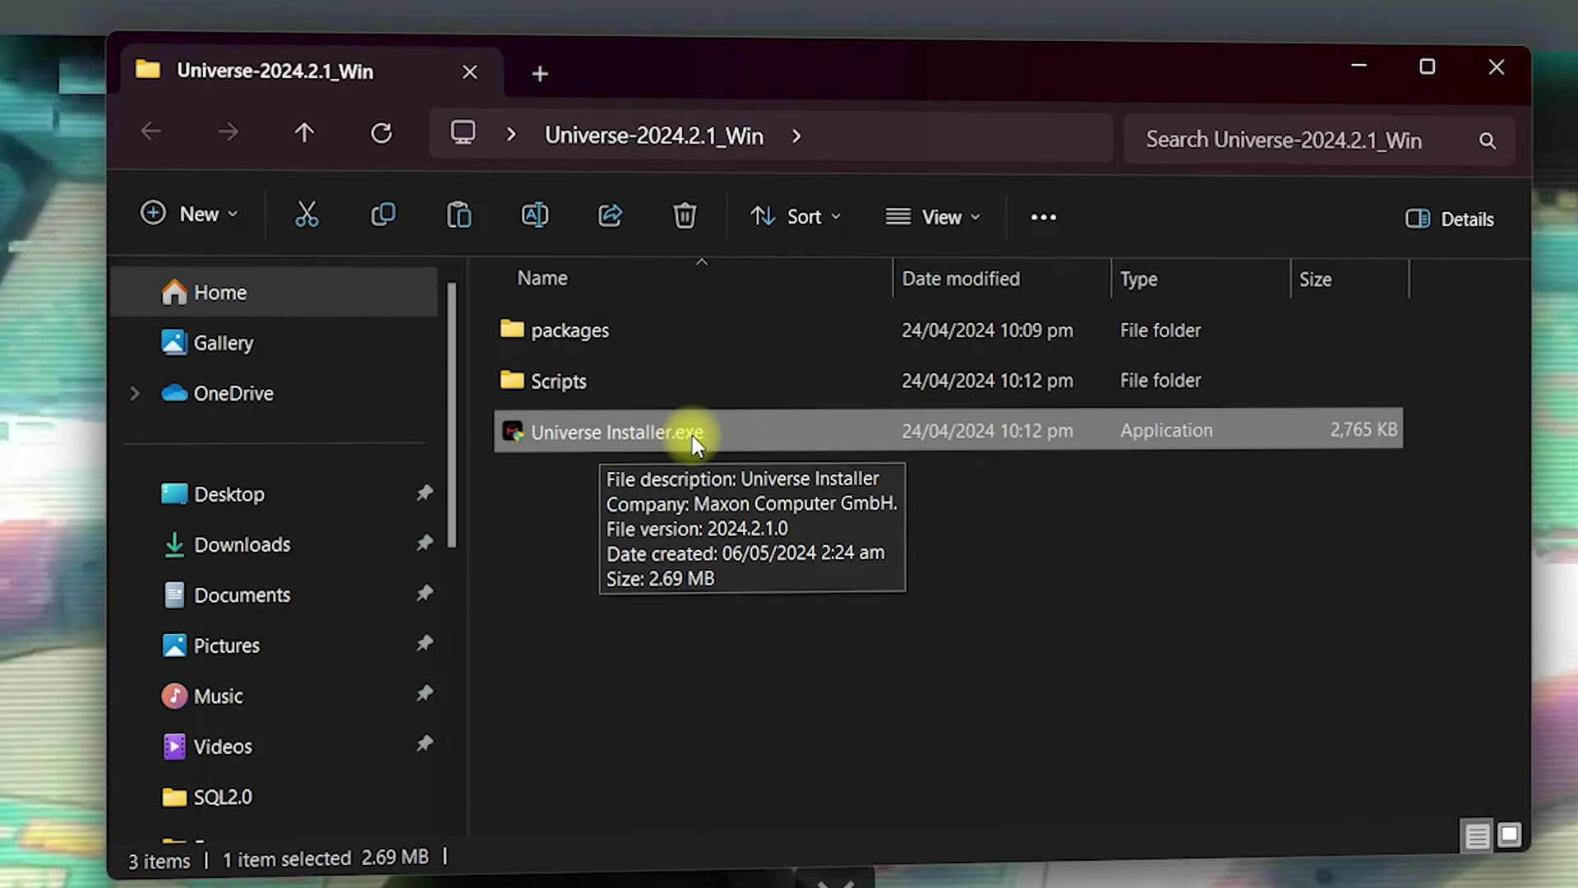
double_click(692, 435)
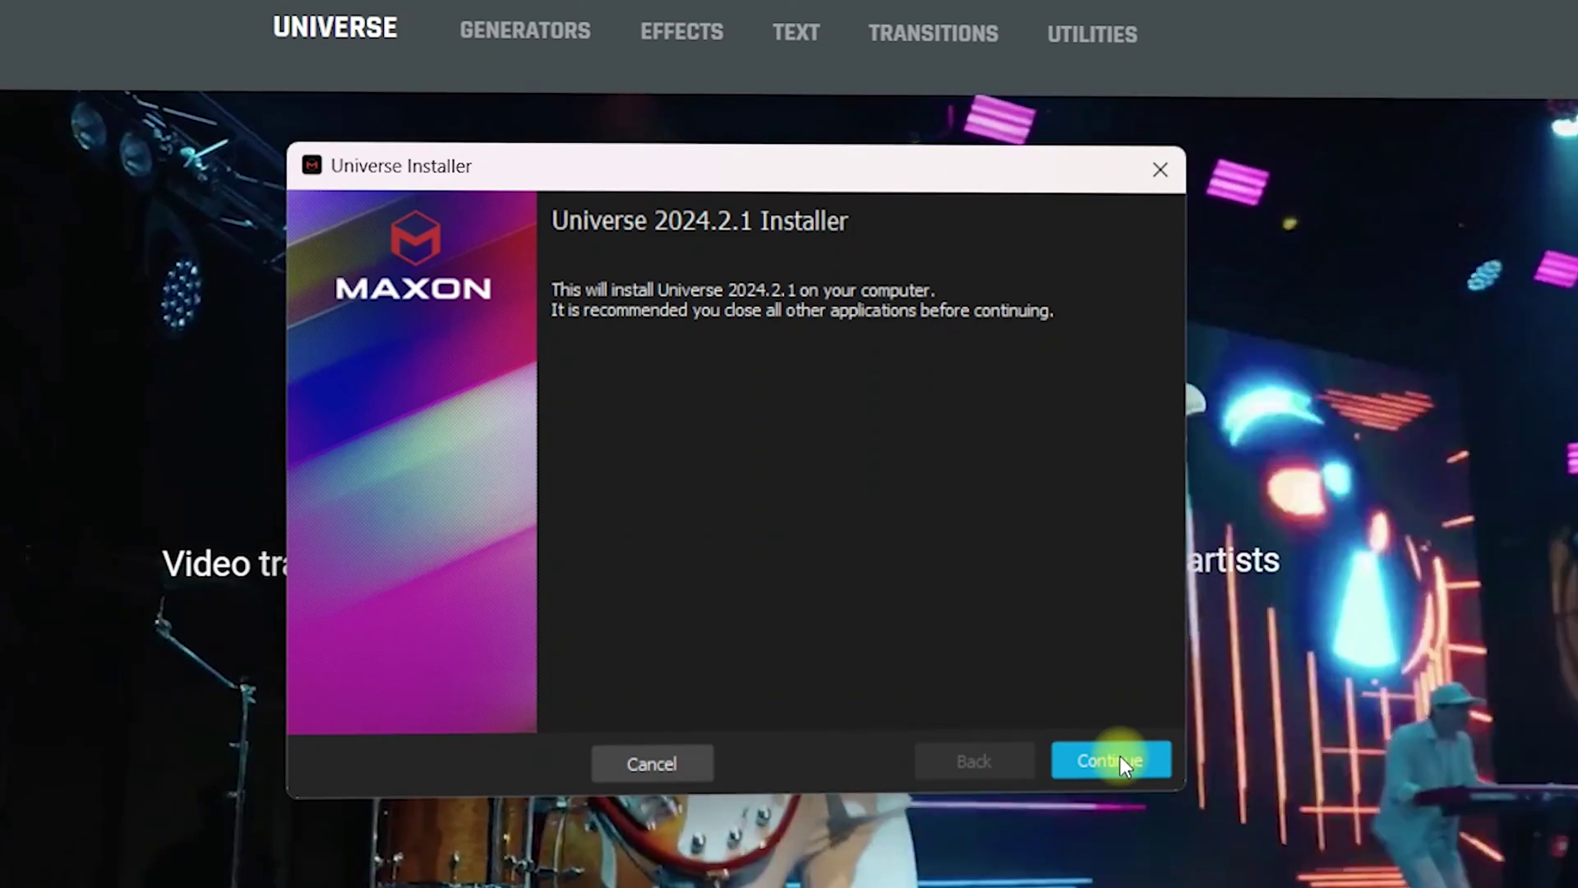
- Install Universe 2024.2.1 with Open Source Fonts for Presets, then close the installer
click(1120, 756)
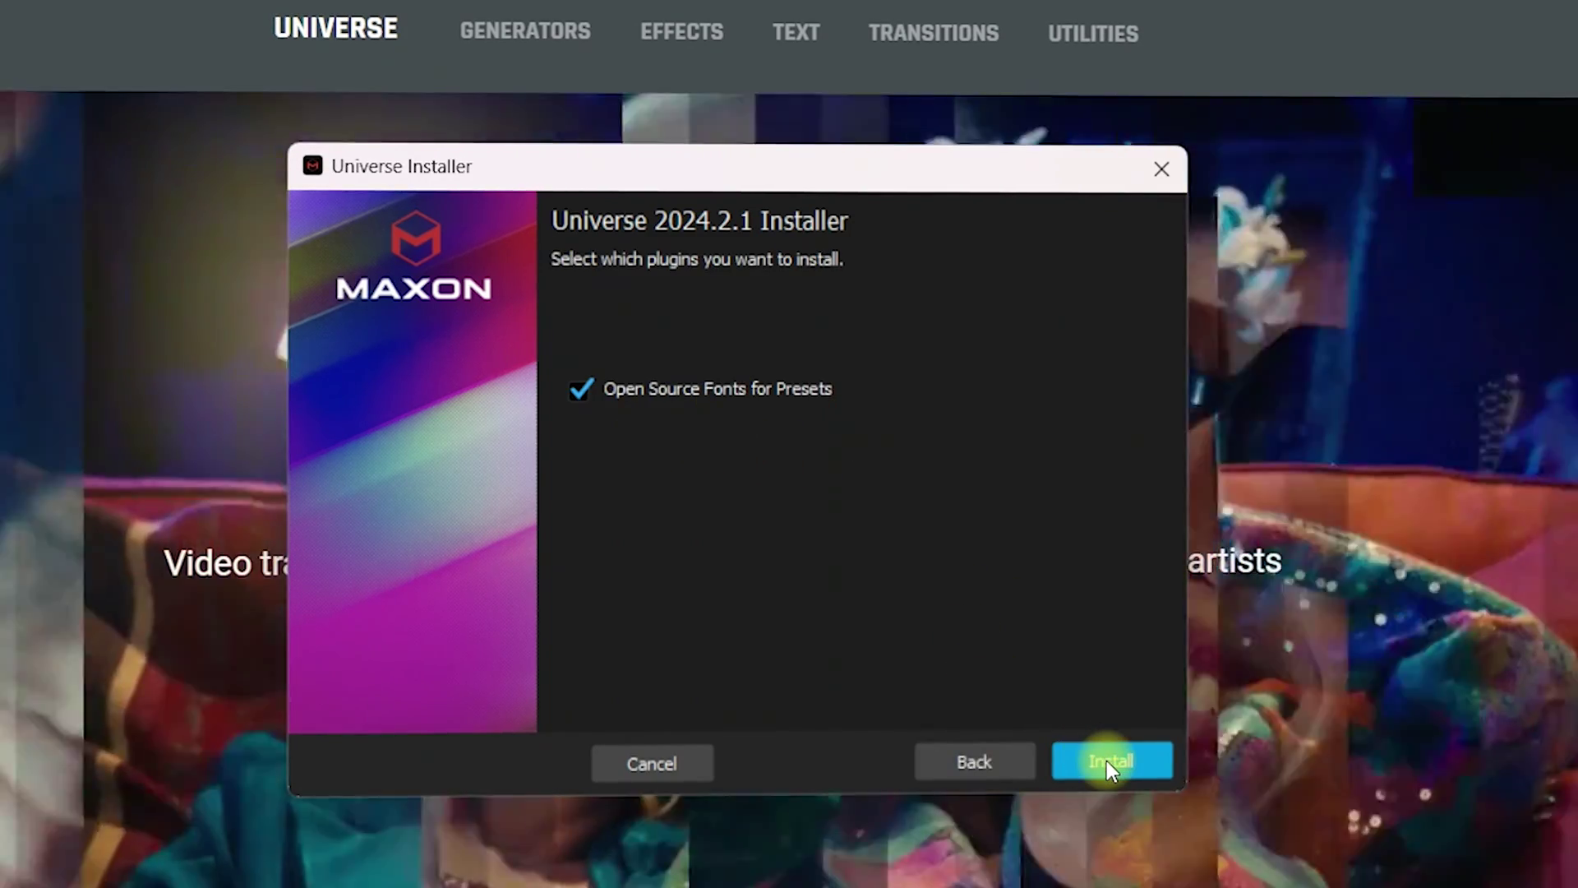
click(1106, 761)
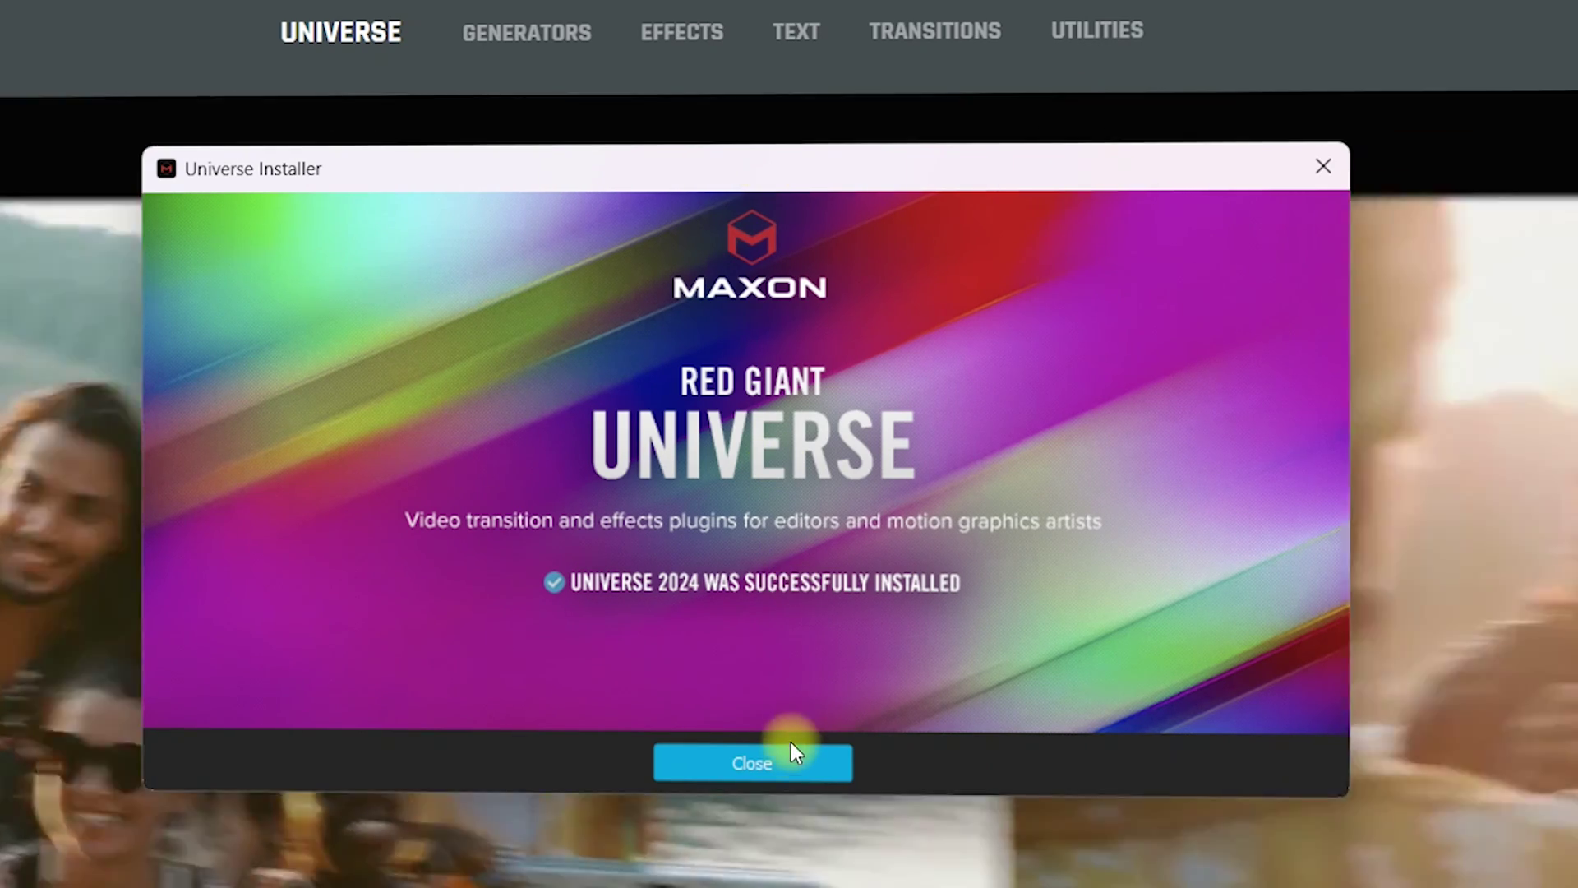
click(788, 763)
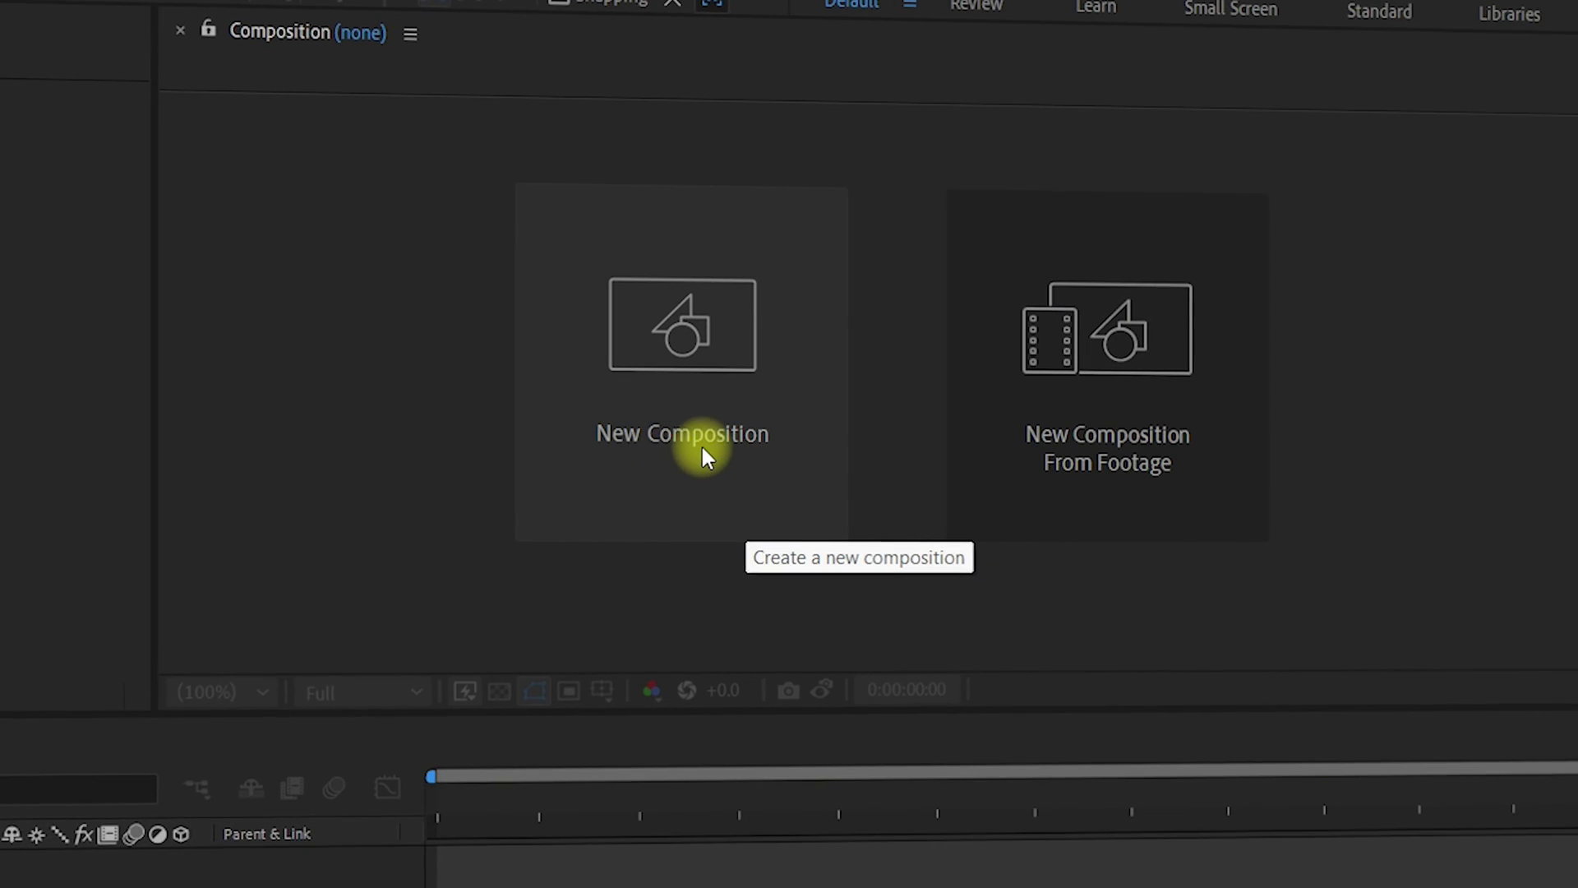
- Make a 1920×1080 Comp 1, add a FLIXITY text layer, and scale it to 395%
click(703, 449)
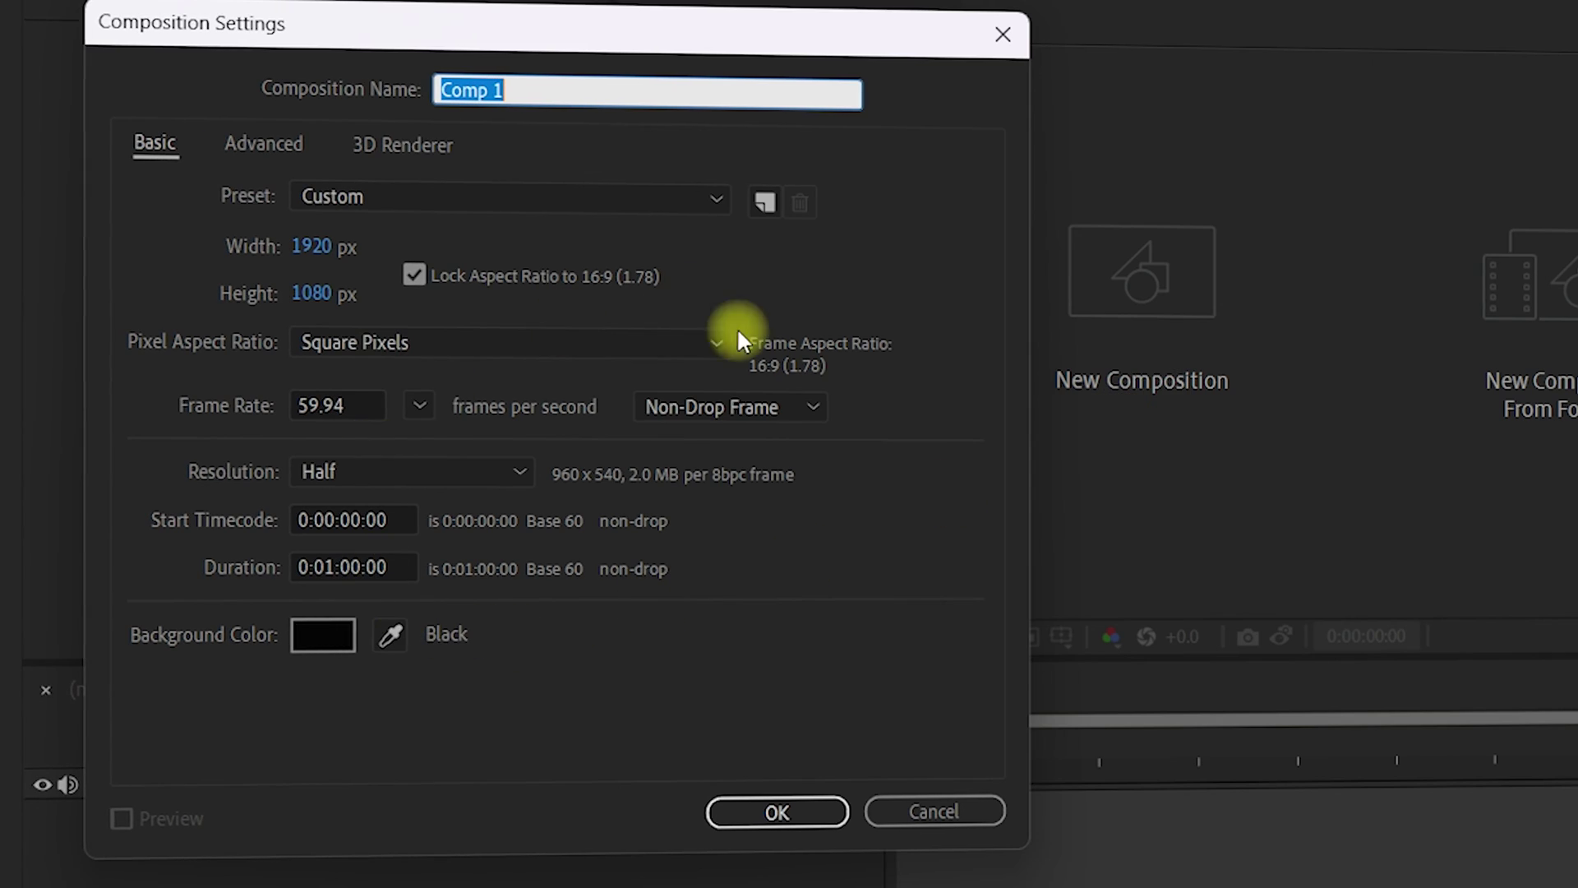
click(781, 805)
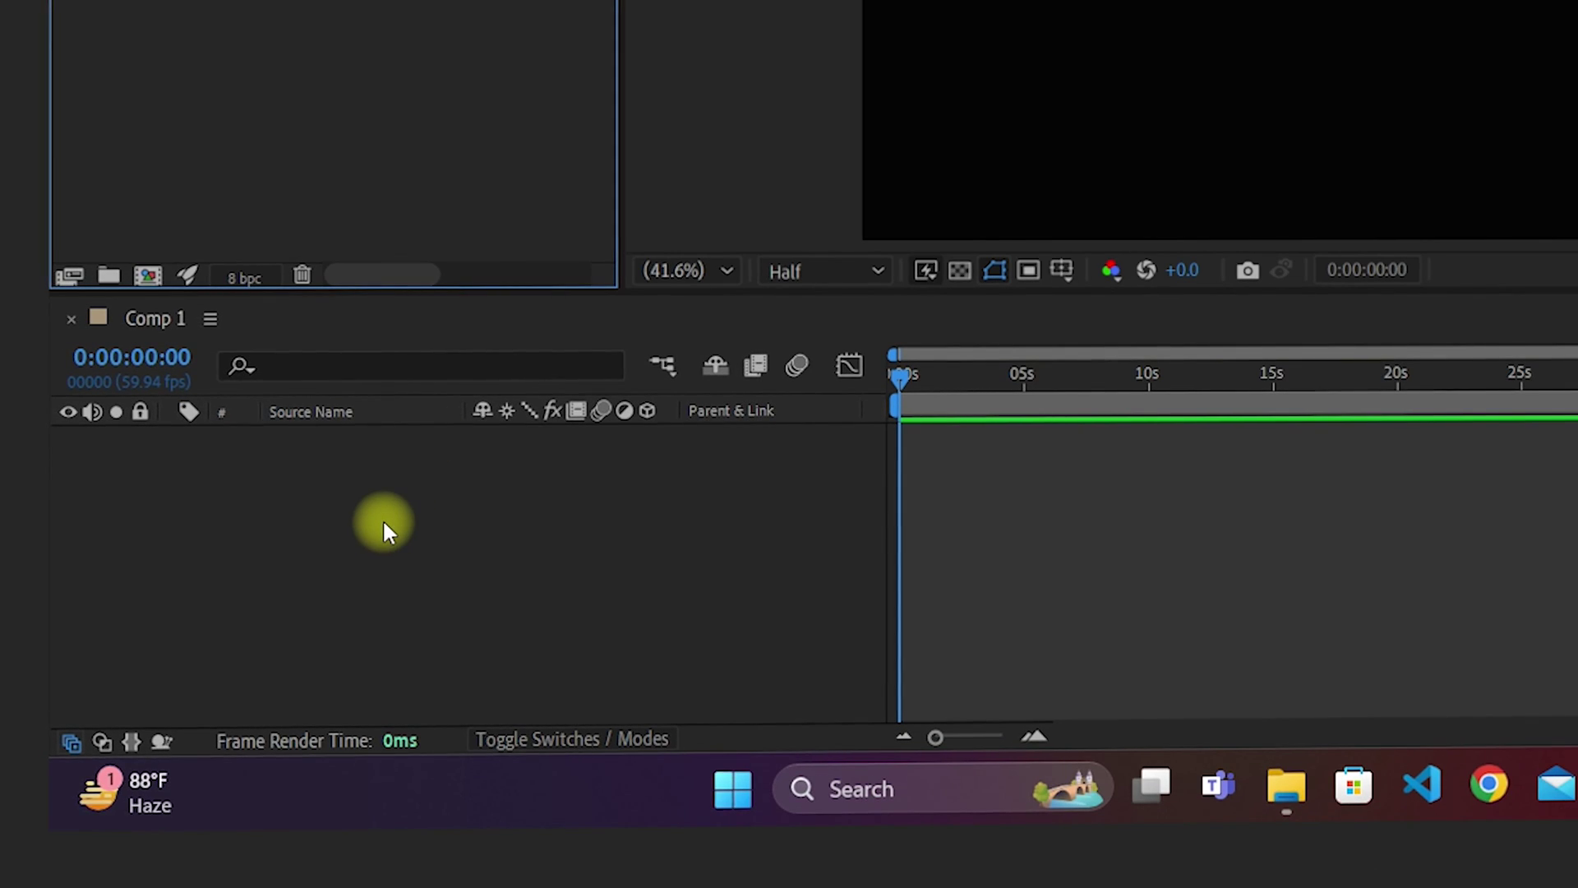
right_click(383, 518)
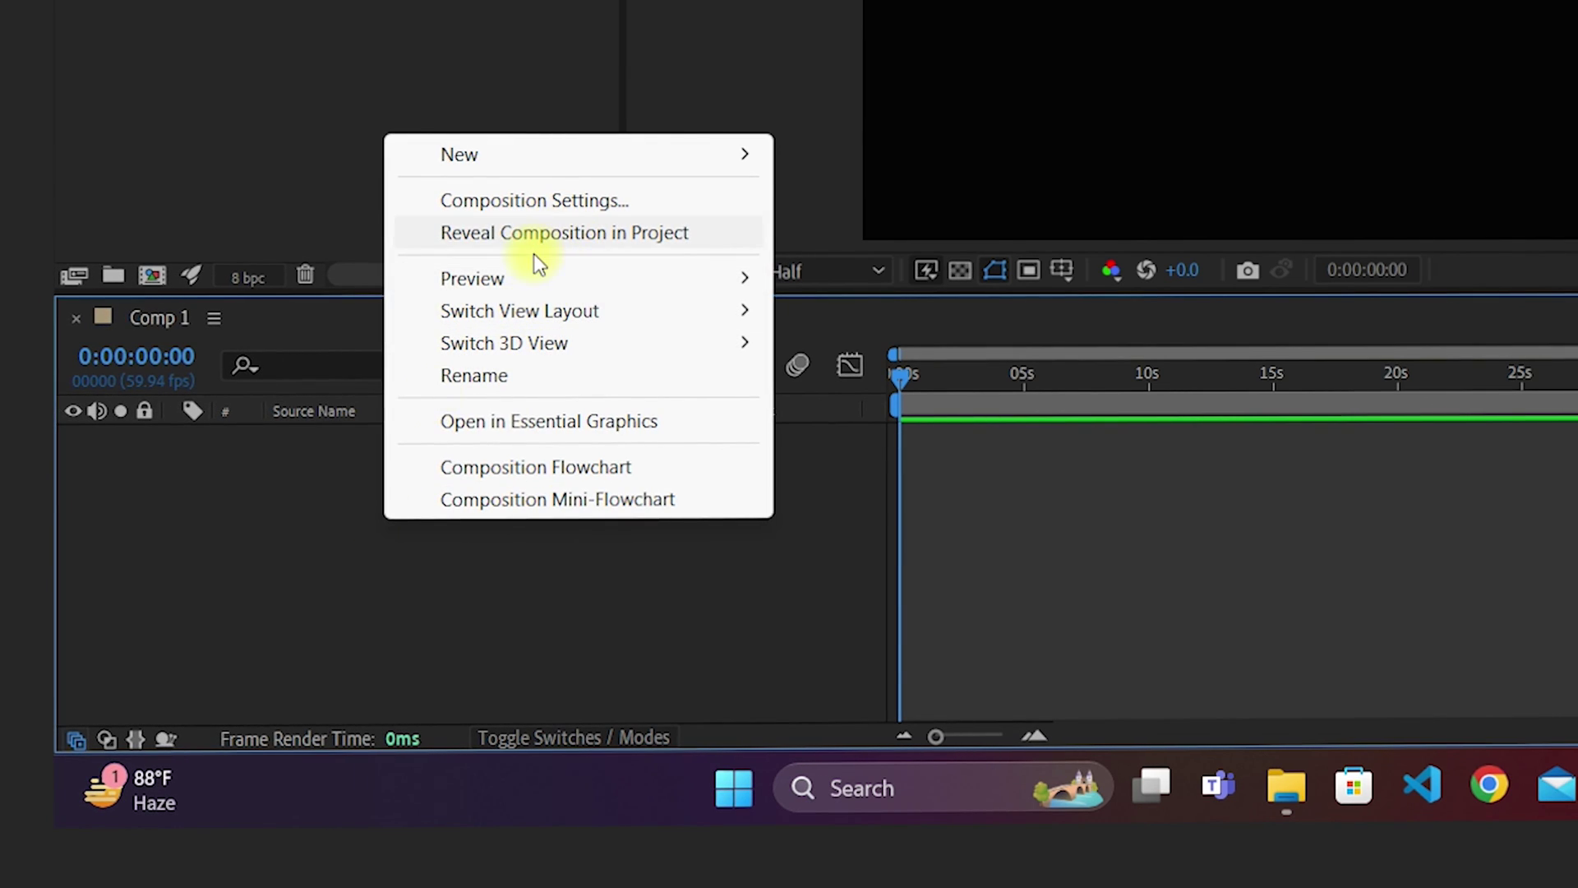
click(317, 599)
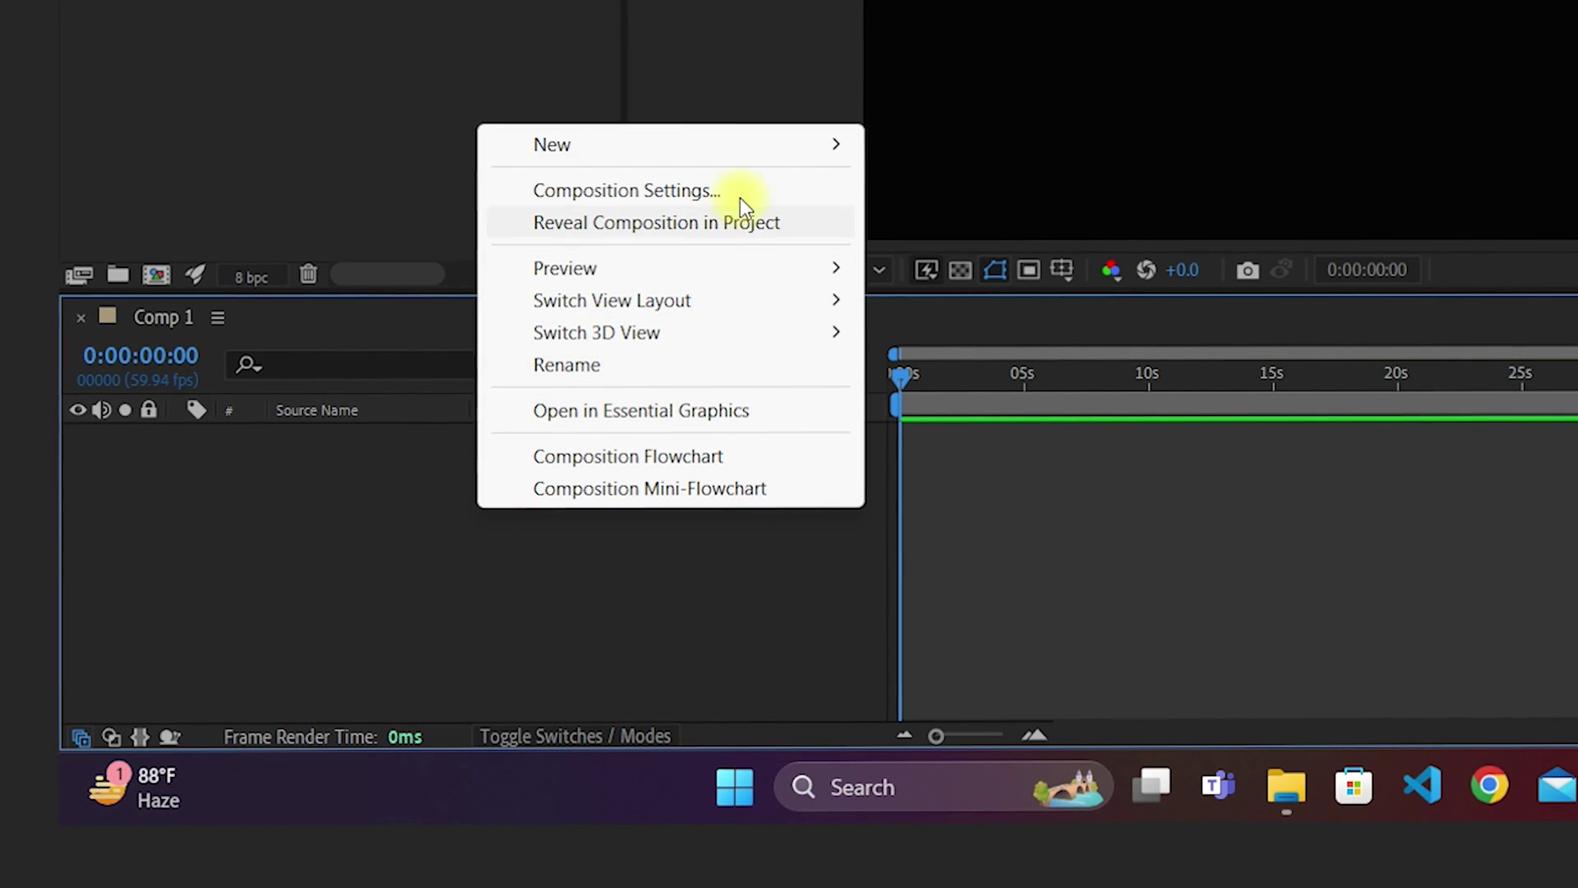
mouse_move(680, 148)
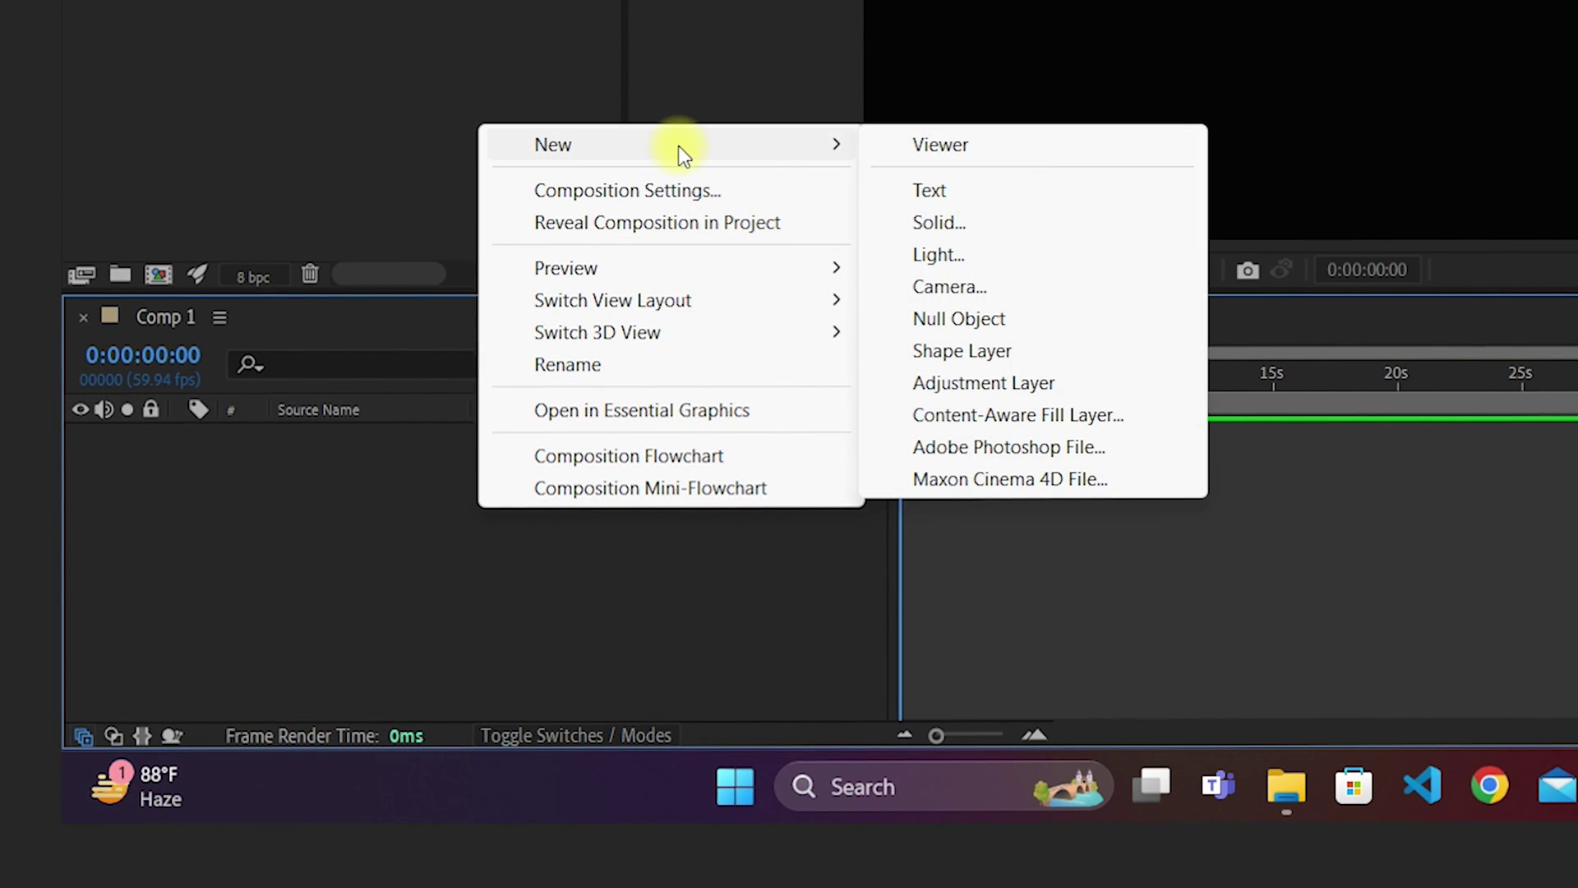
click(970, 197)
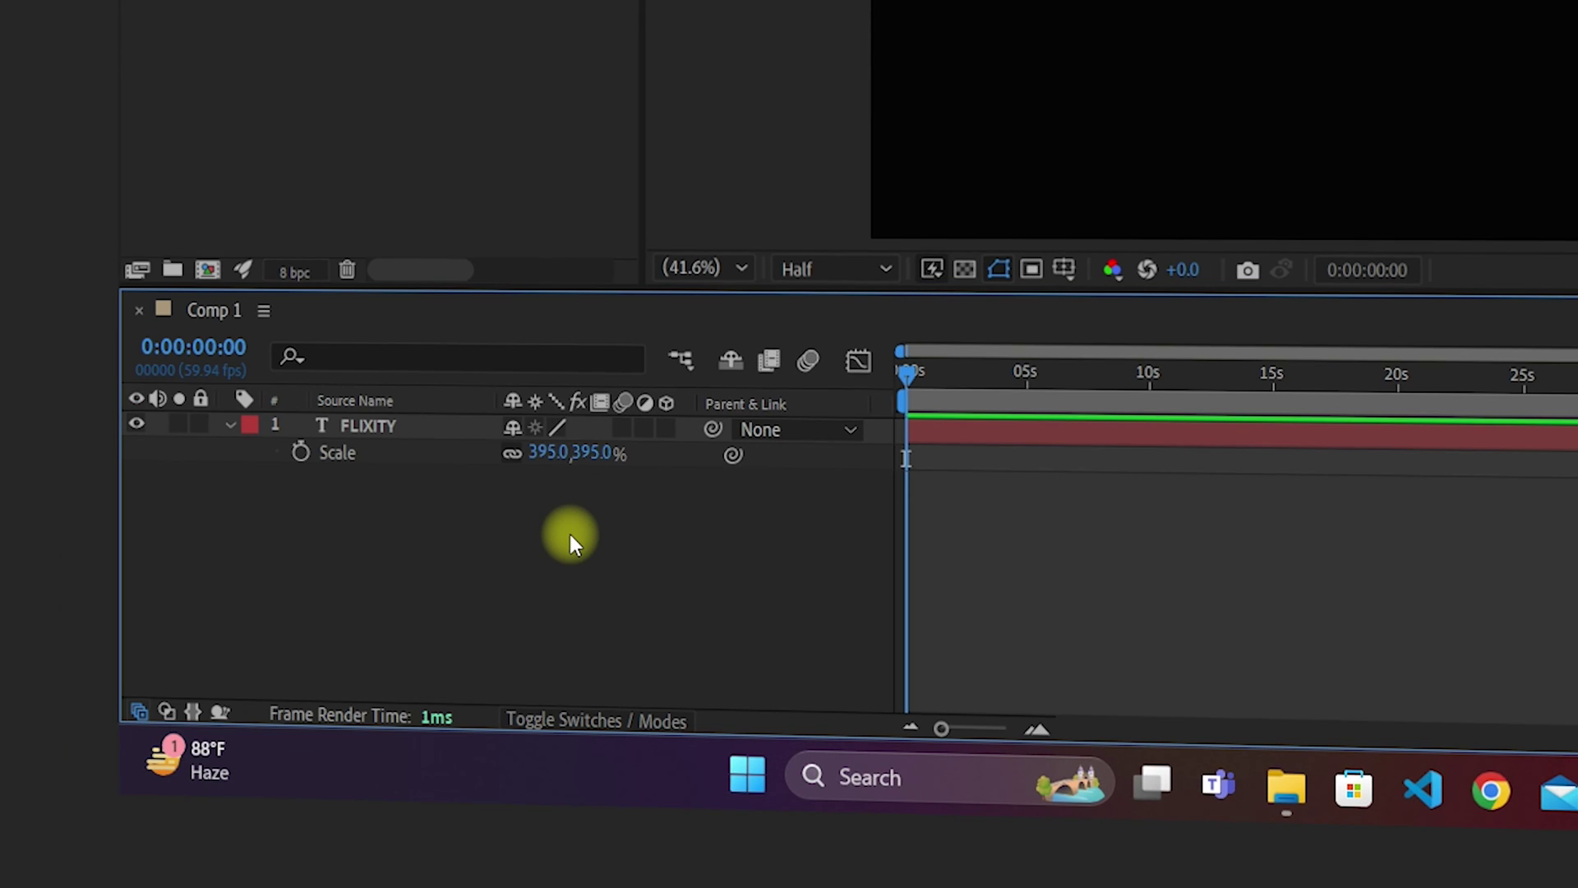
click(397, 425)
click(738, 82)
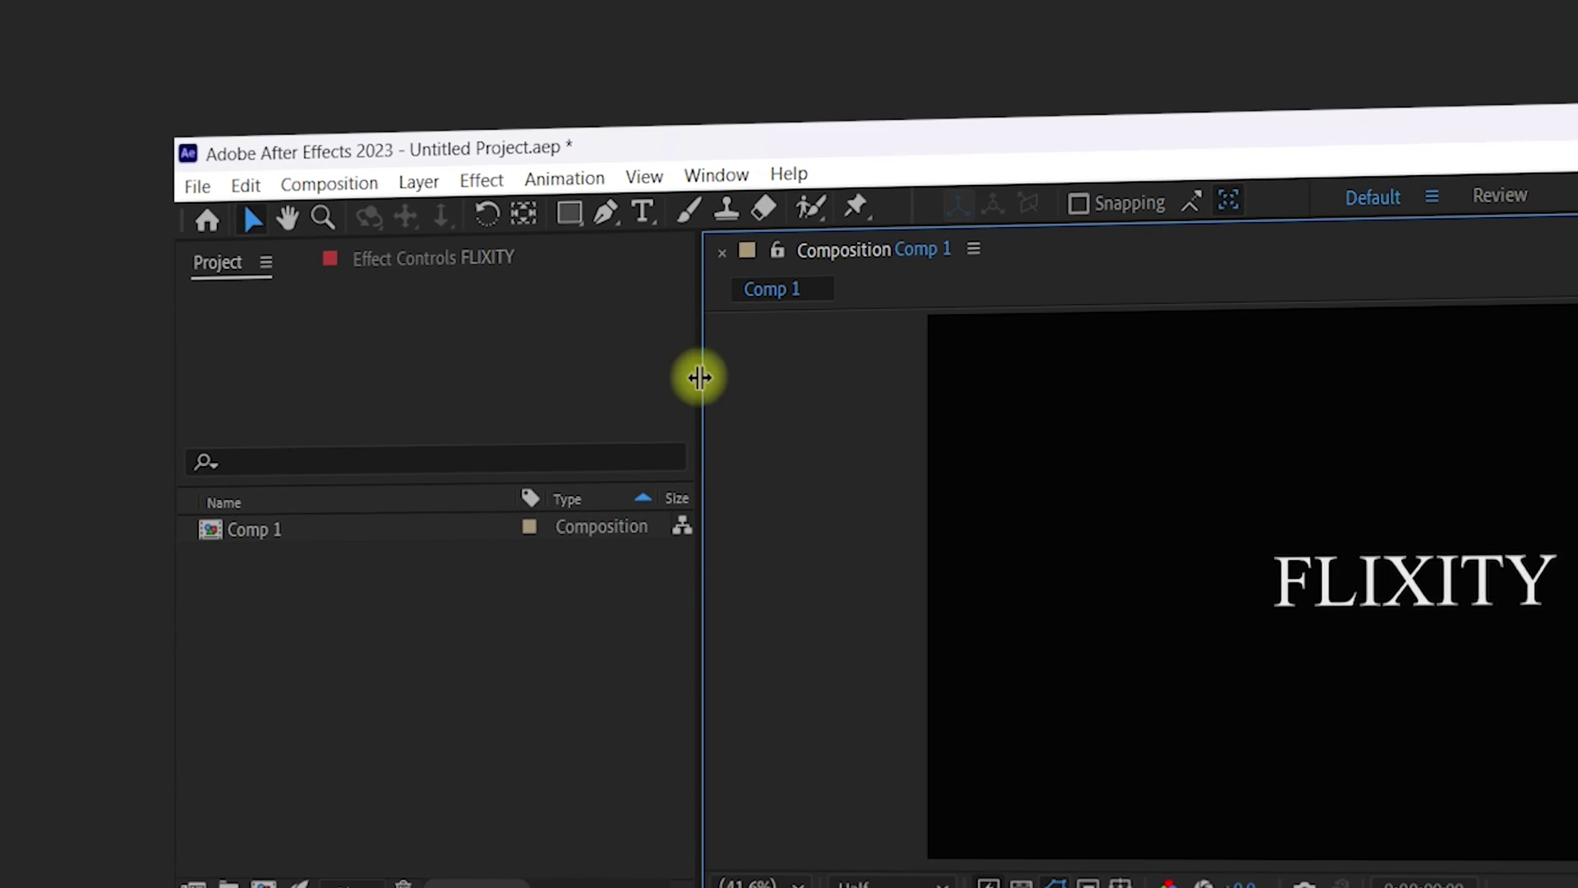
- Enable Allow Scripts to Write Files and Access Network in Scripting & Expressions preferences
click(246, 186)
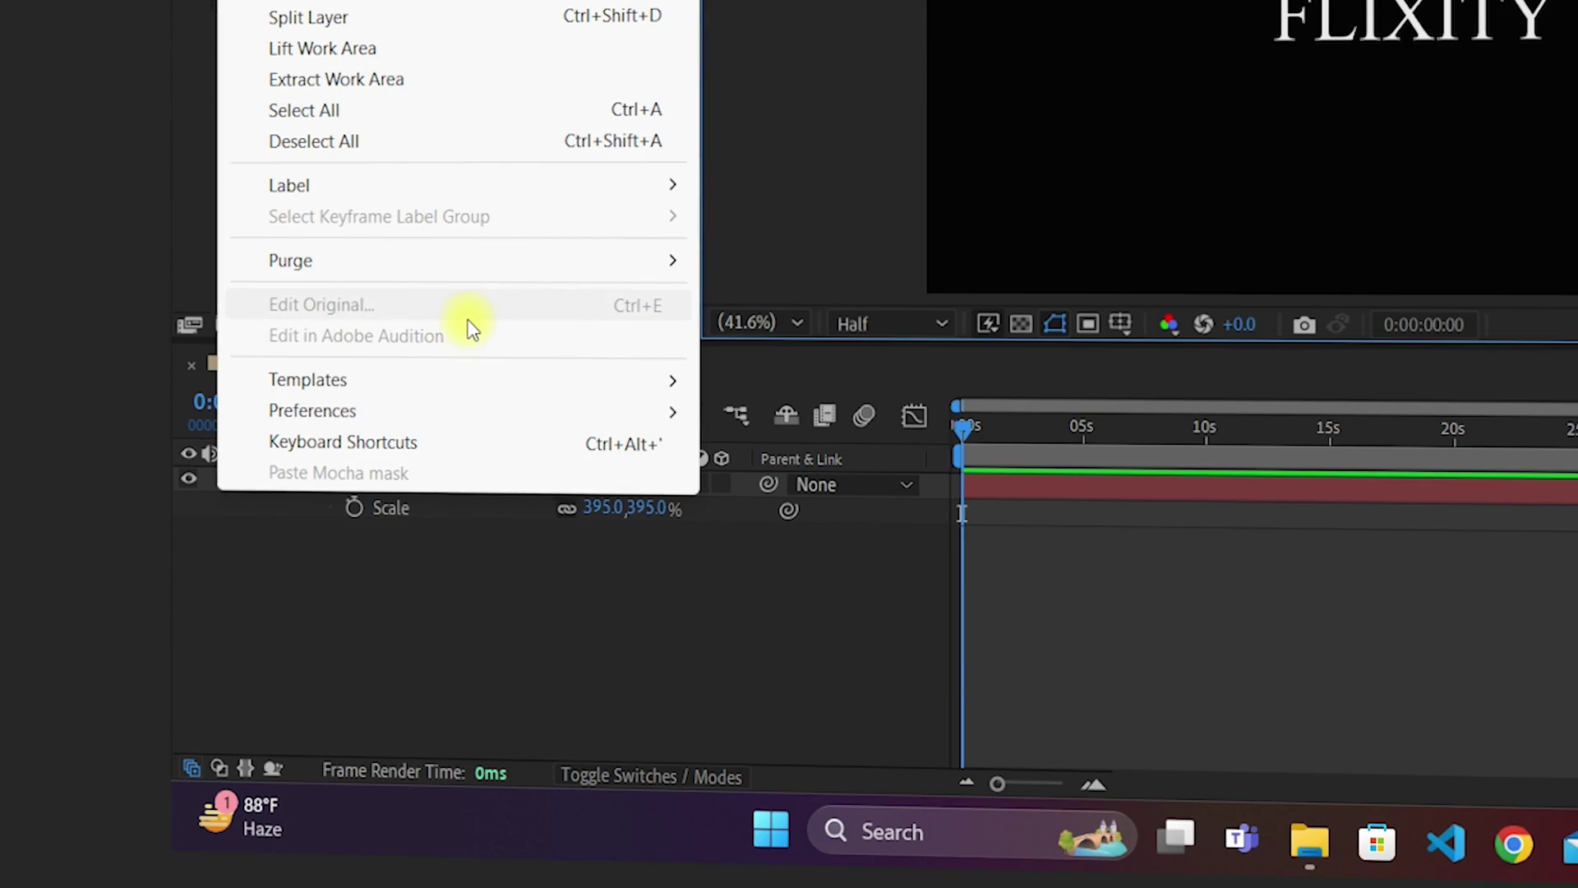
mouse_move(494, 416)
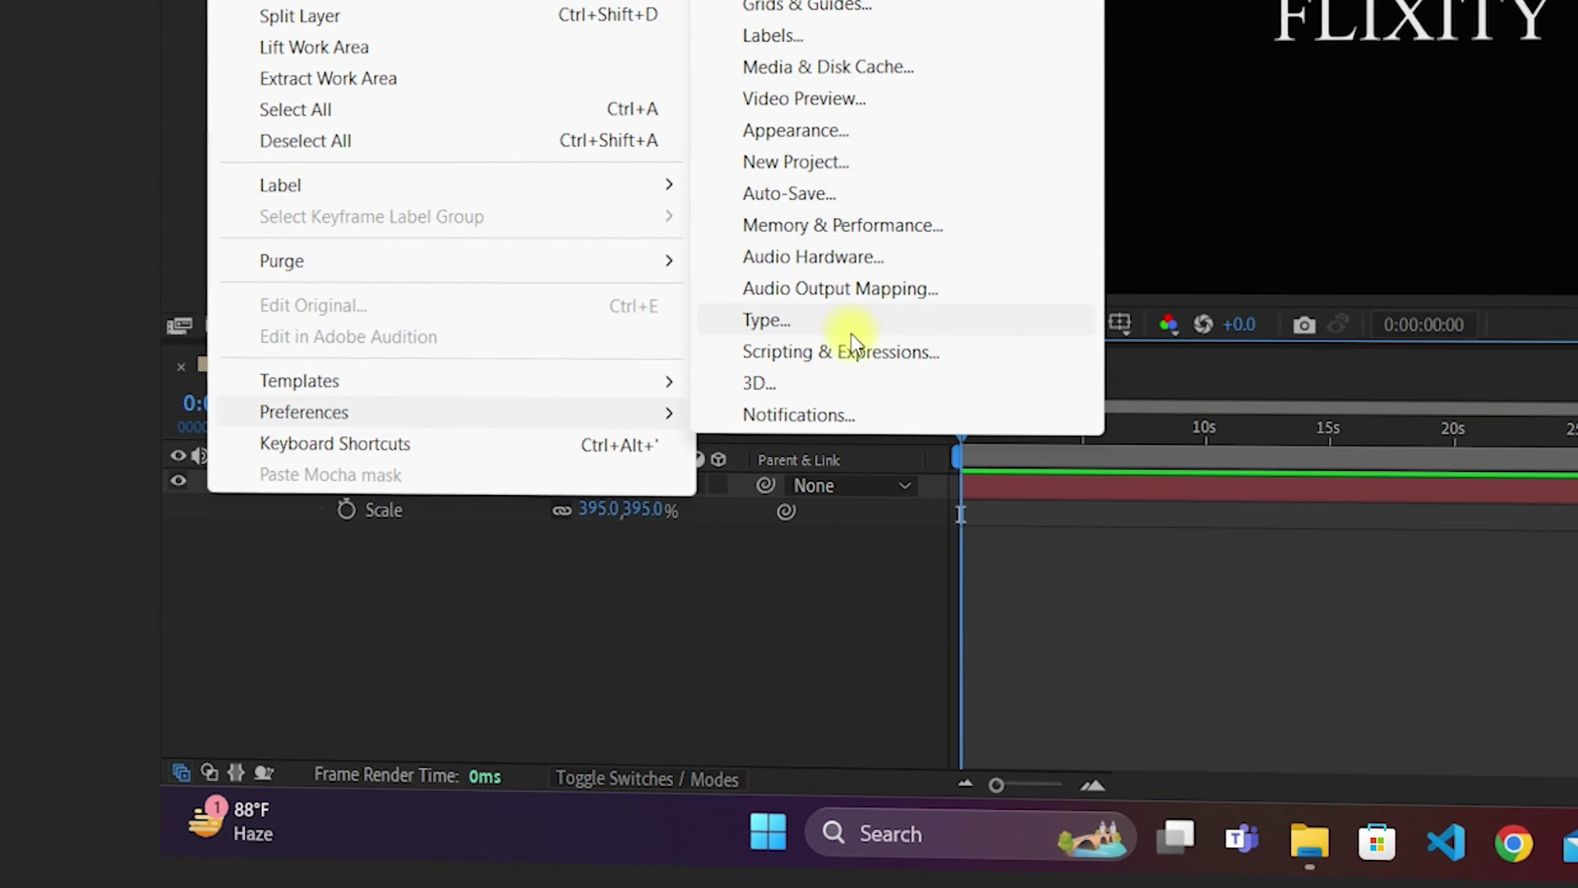
click(918, 360)
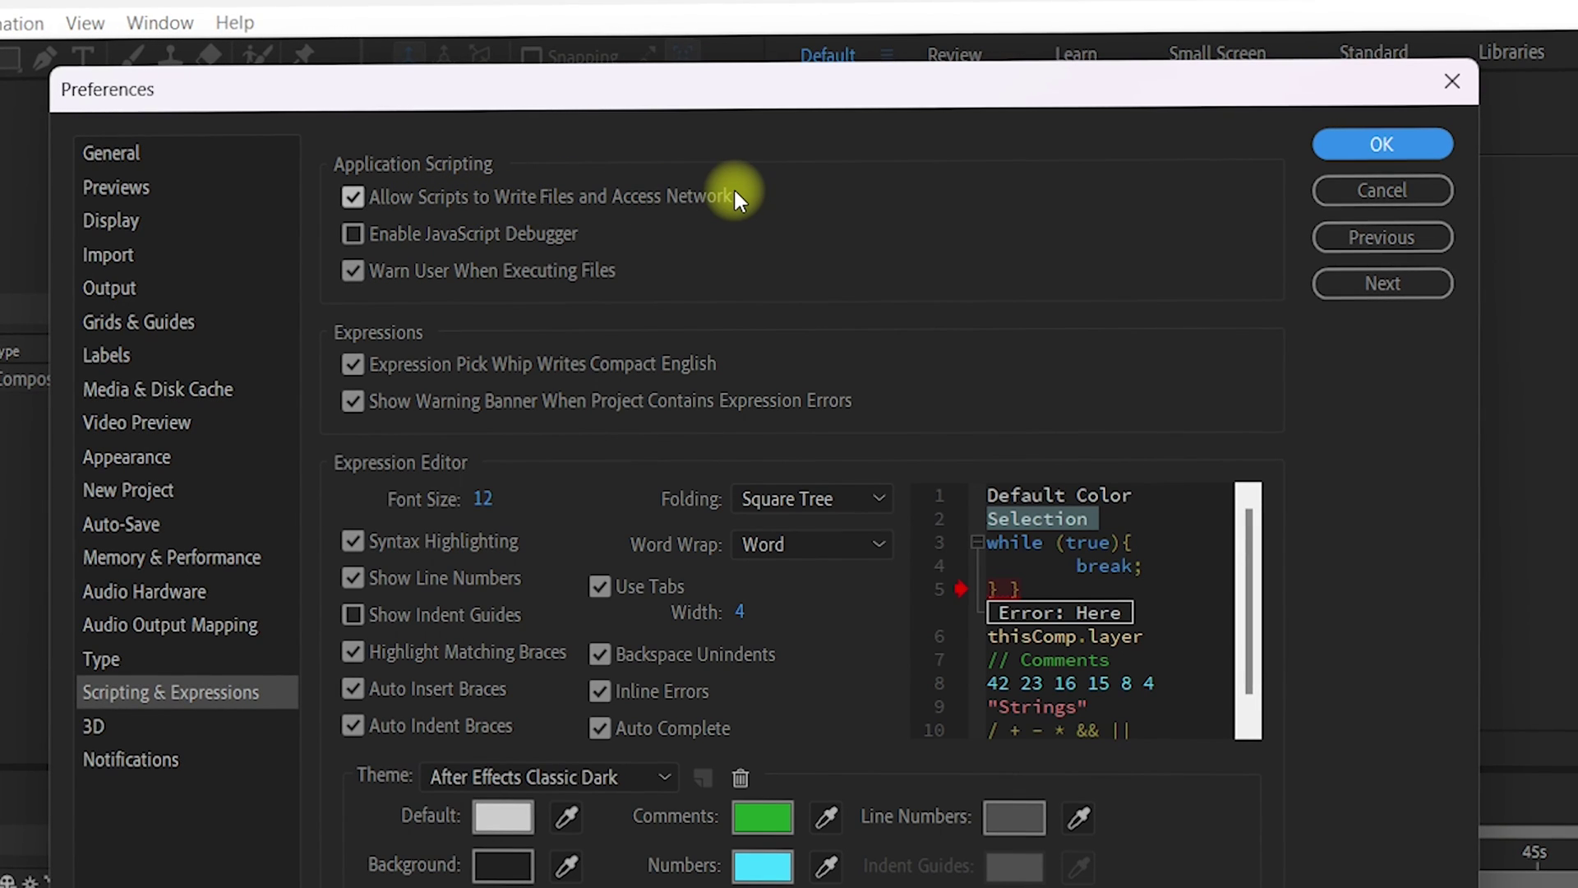
click(1383, 144)
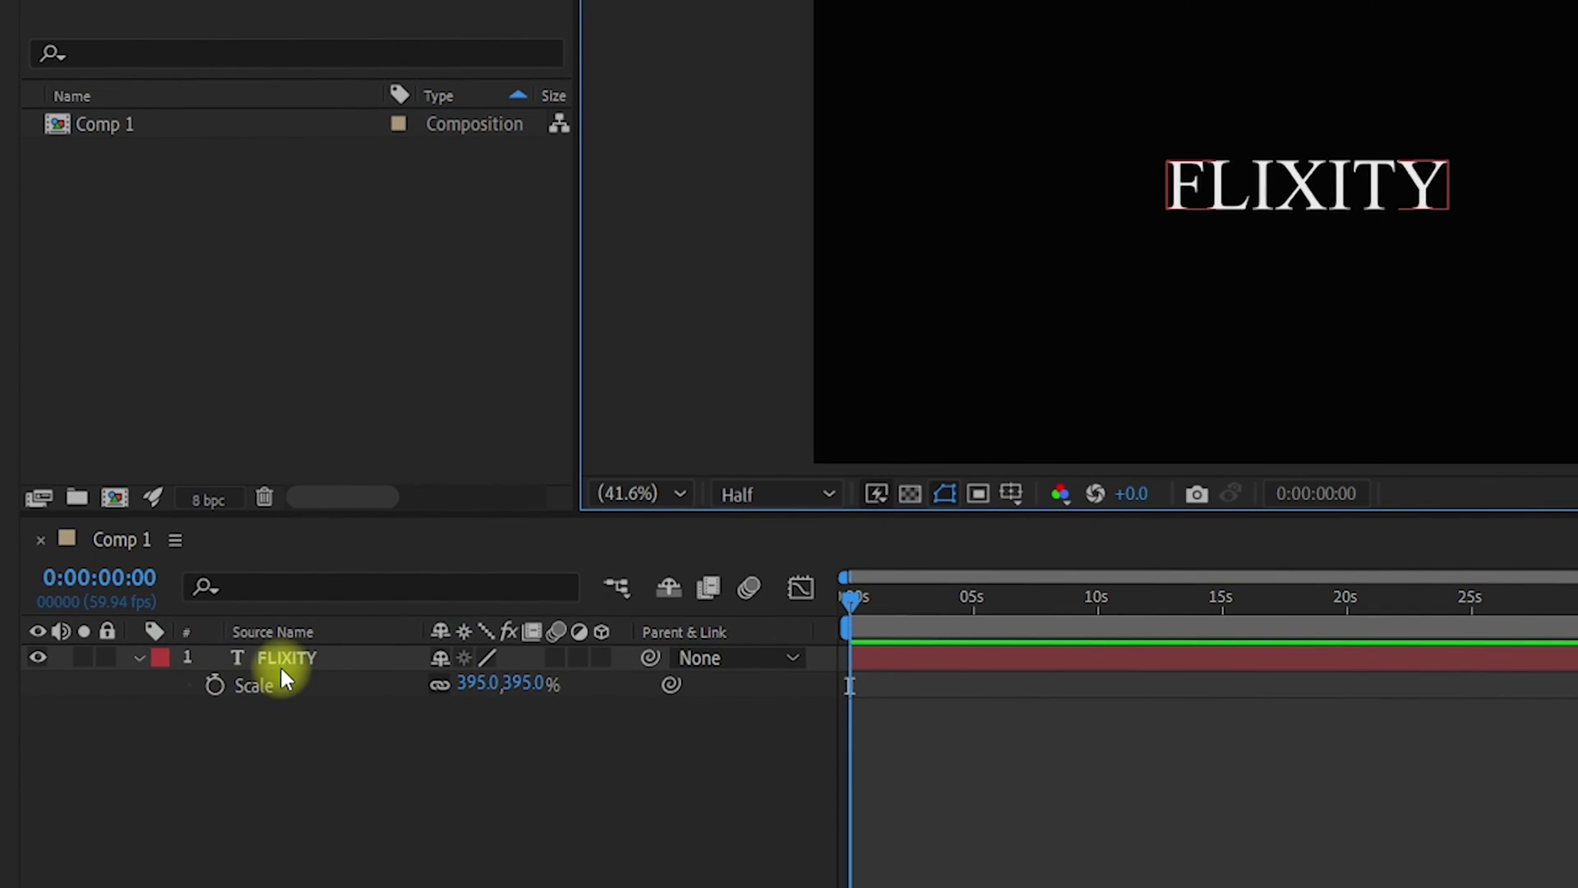
- With FLIXITY selected, view the Effect menu's RG Universe Blur, Generators, Motion Graphics and Utilities submenus
click(299, 657)
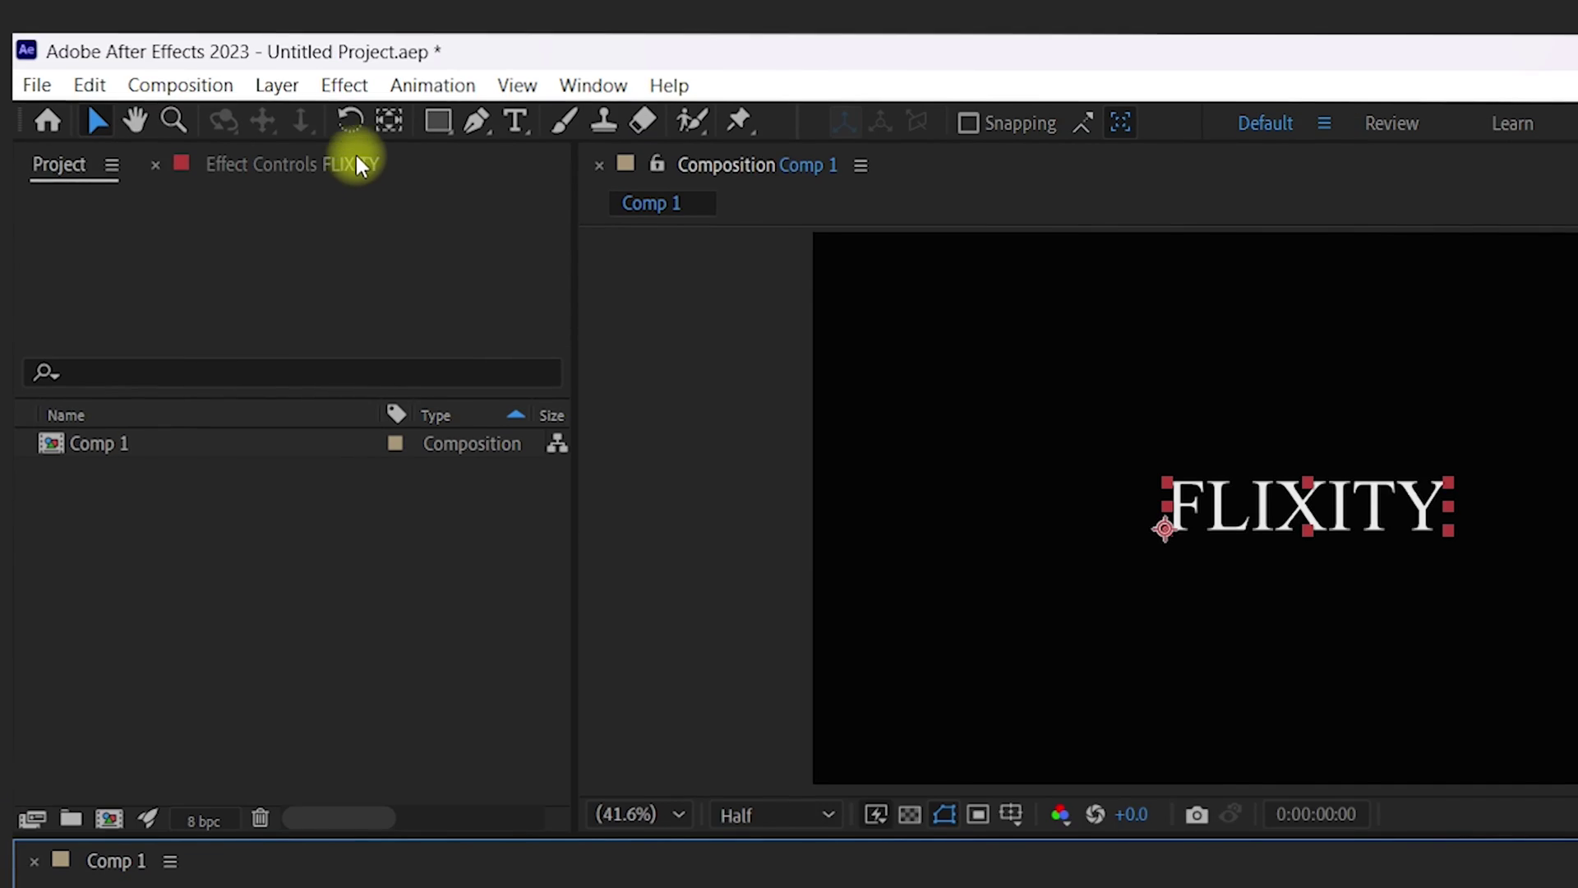
click(344, 85)
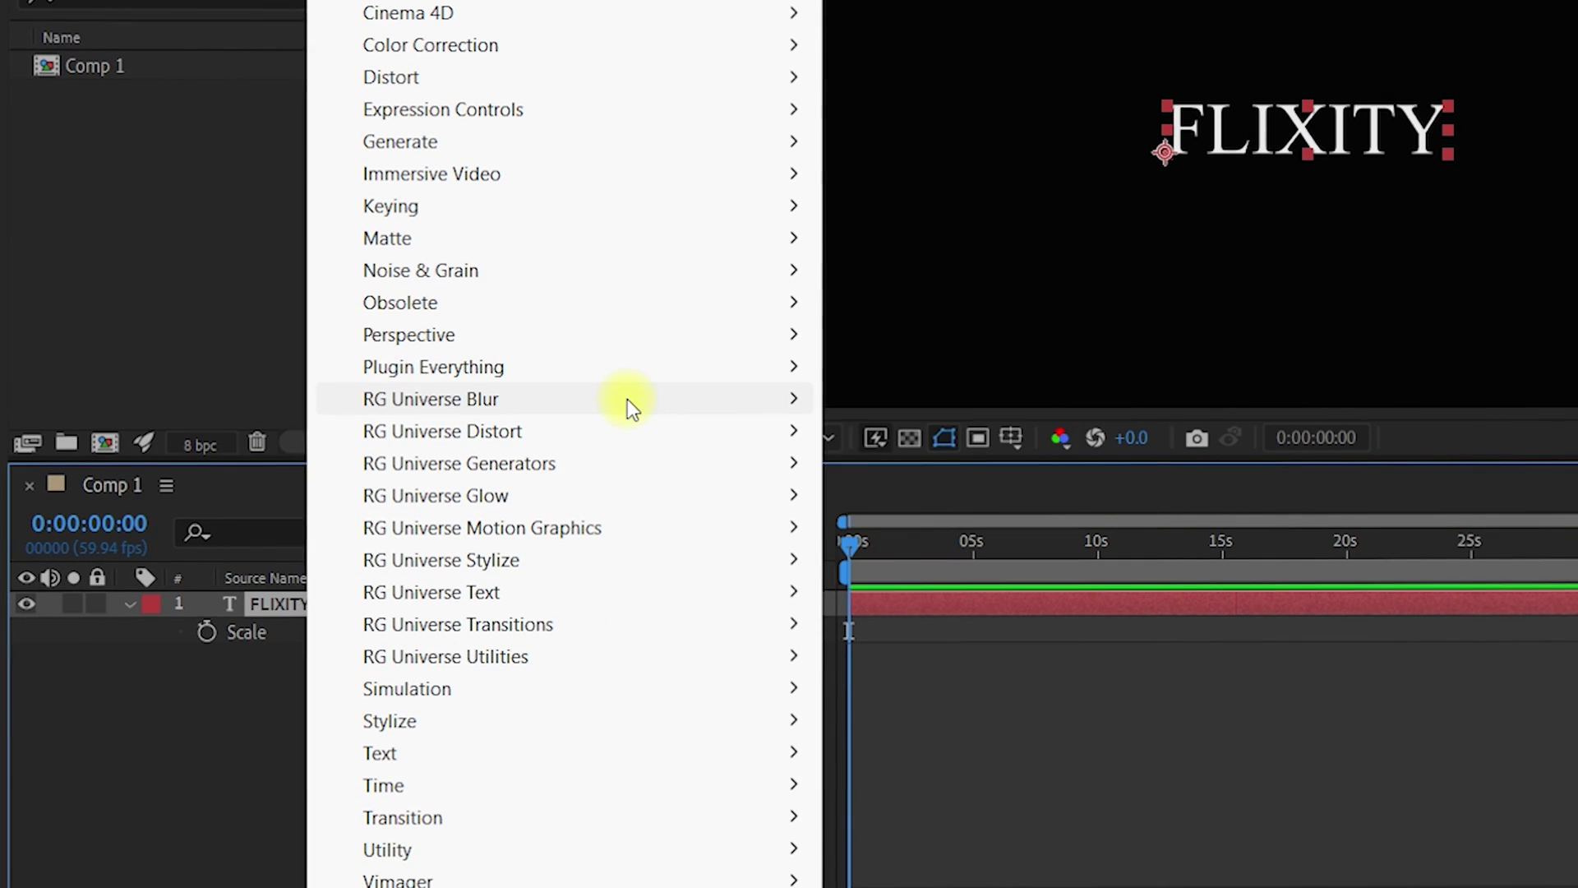
mouse_move(628, 778)
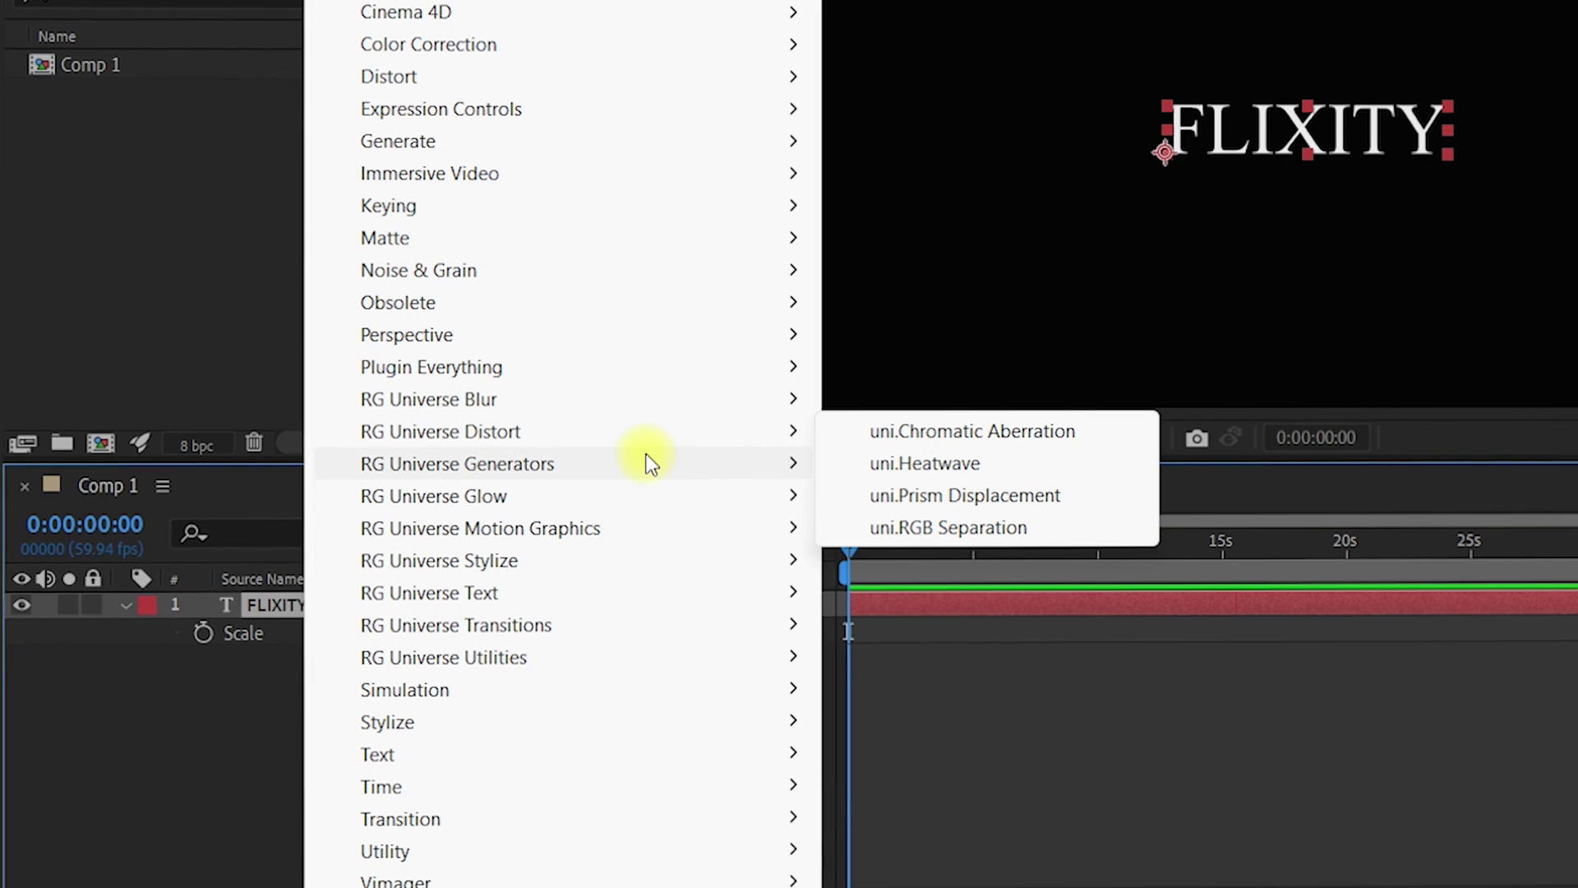
mouse_move(639, 526)
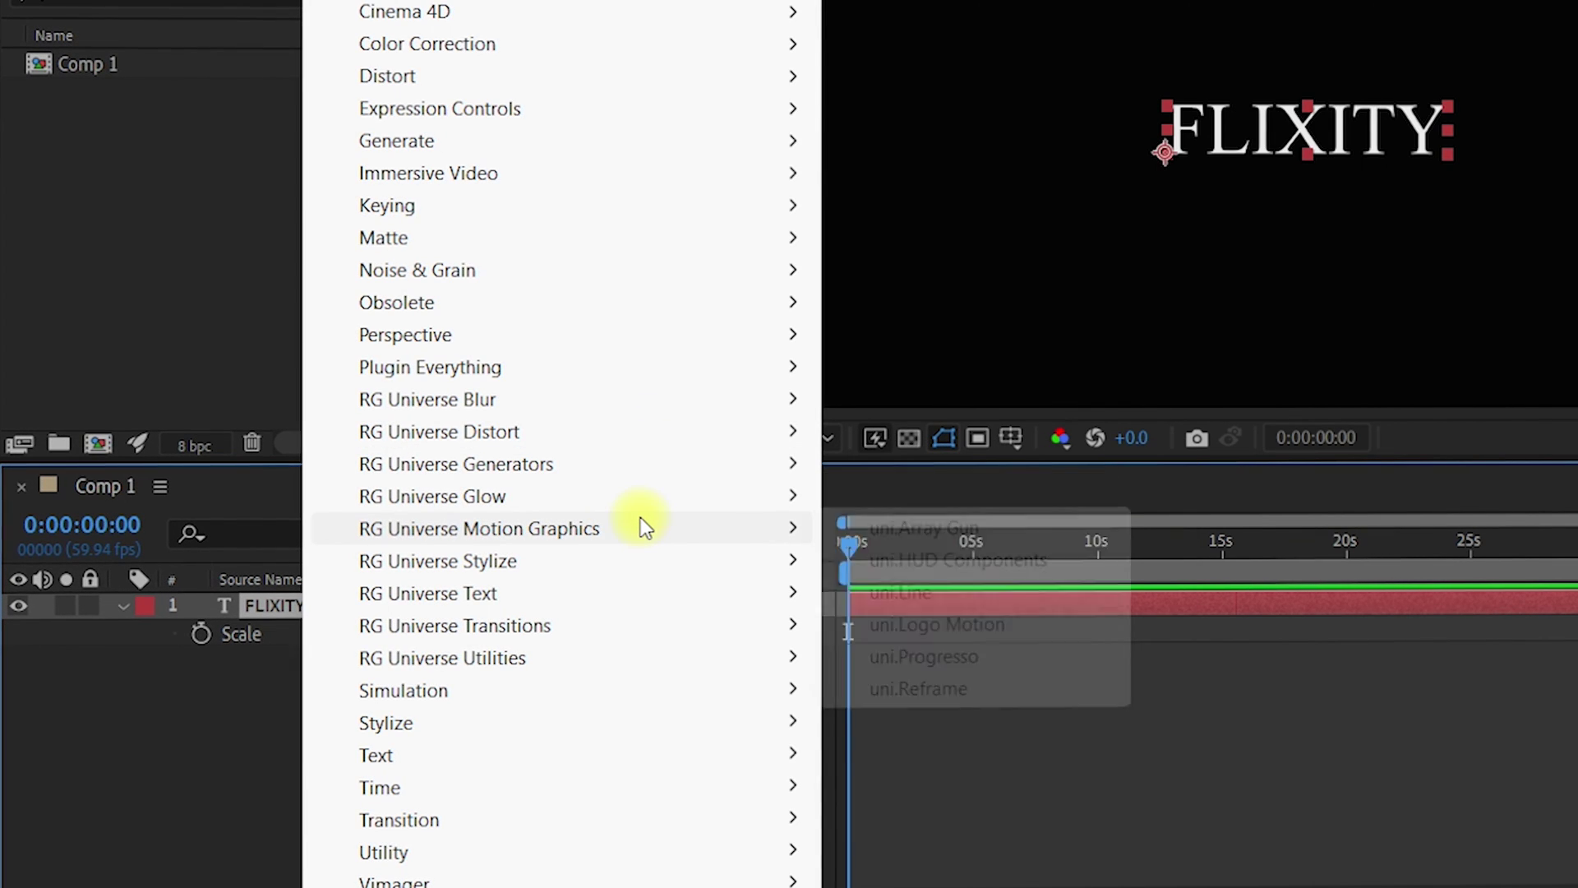
mouse_move(628, 652)
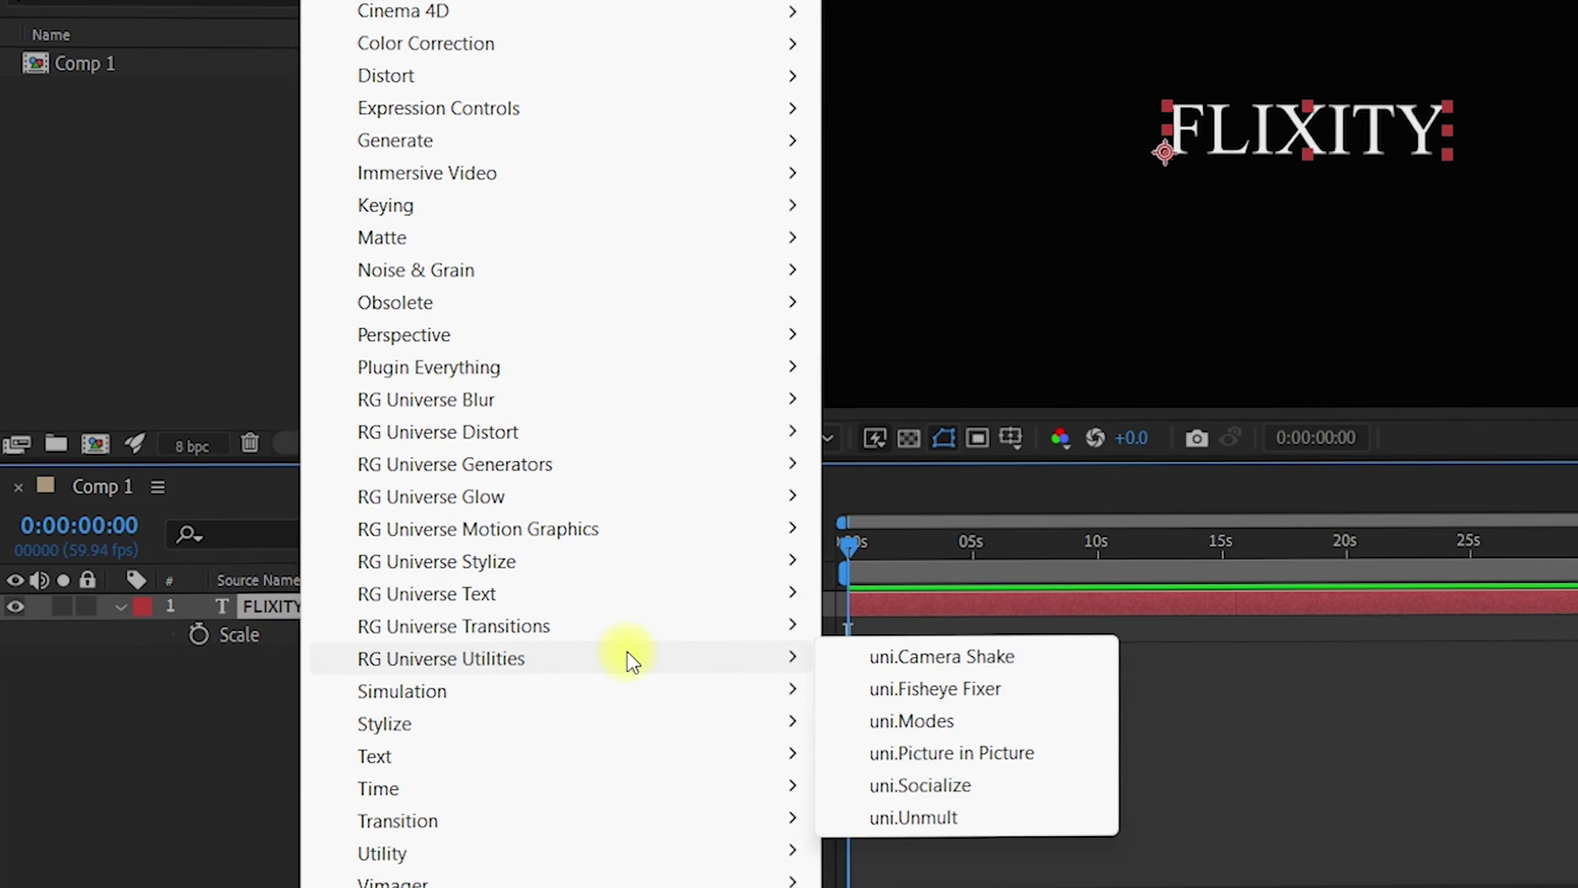
mouse_move(612, 394)
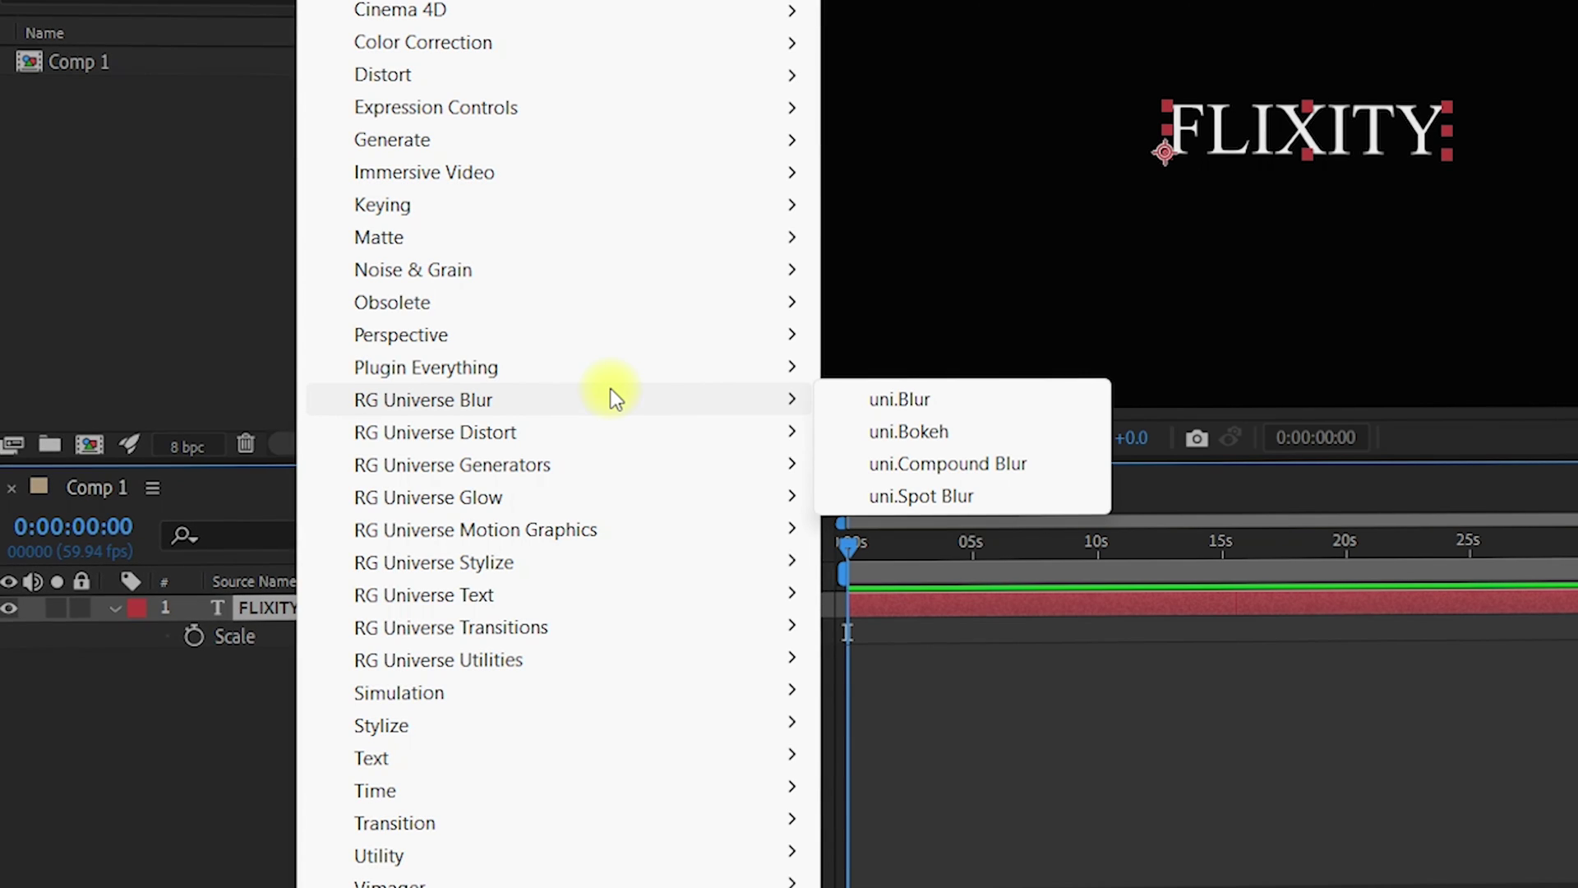